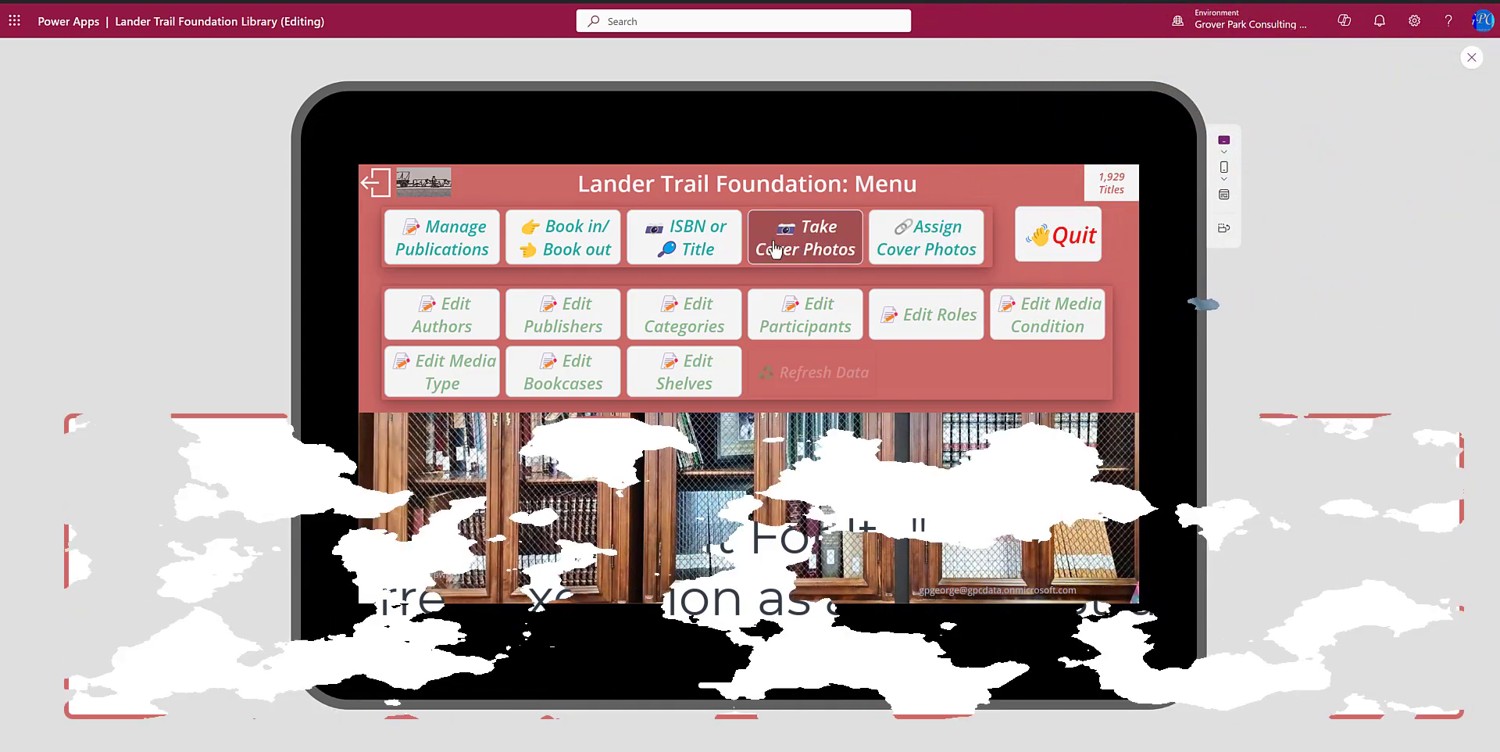
Open the Manage Publications screen in the preview and browse the book titles matching "trail"
left_click(452, 248)
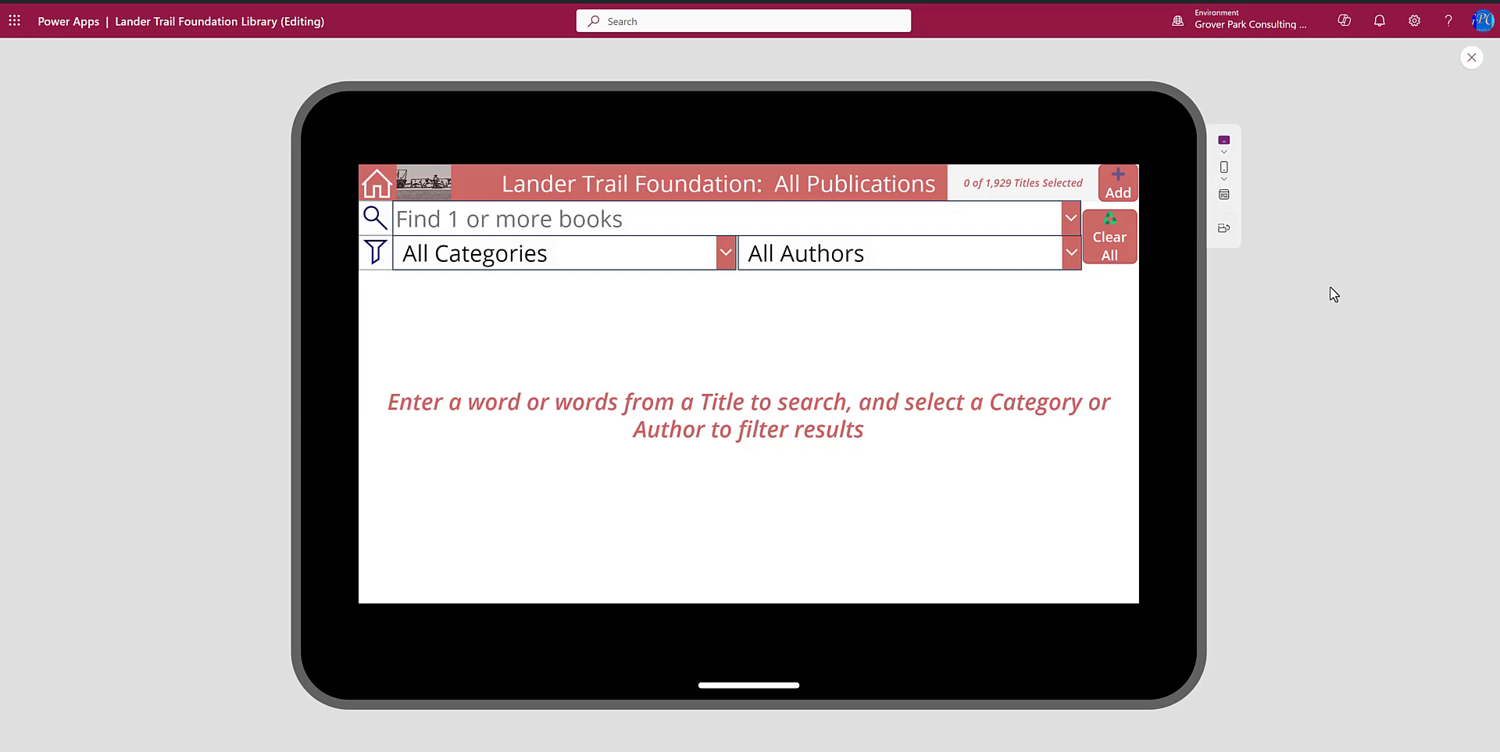
left_click(1074, 219)
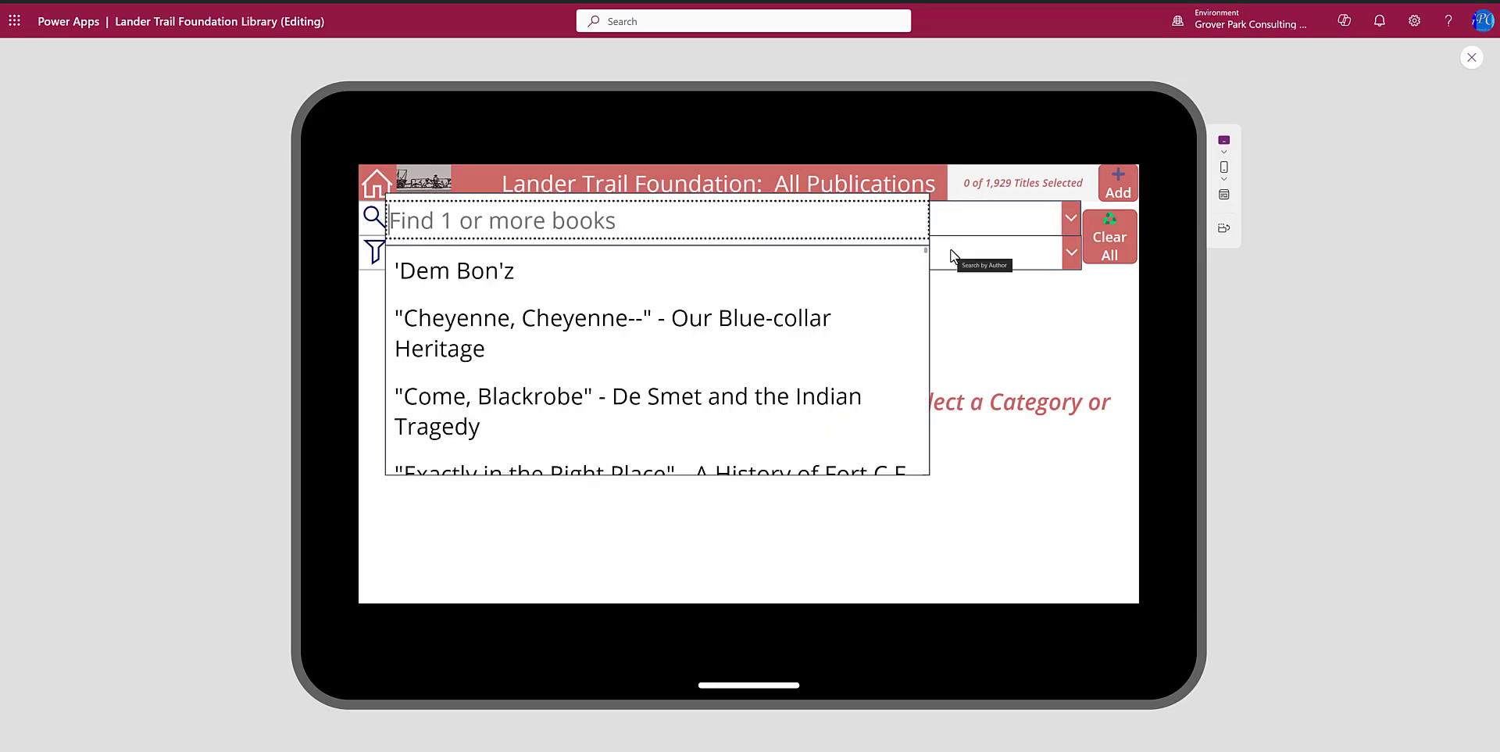
type("trail")
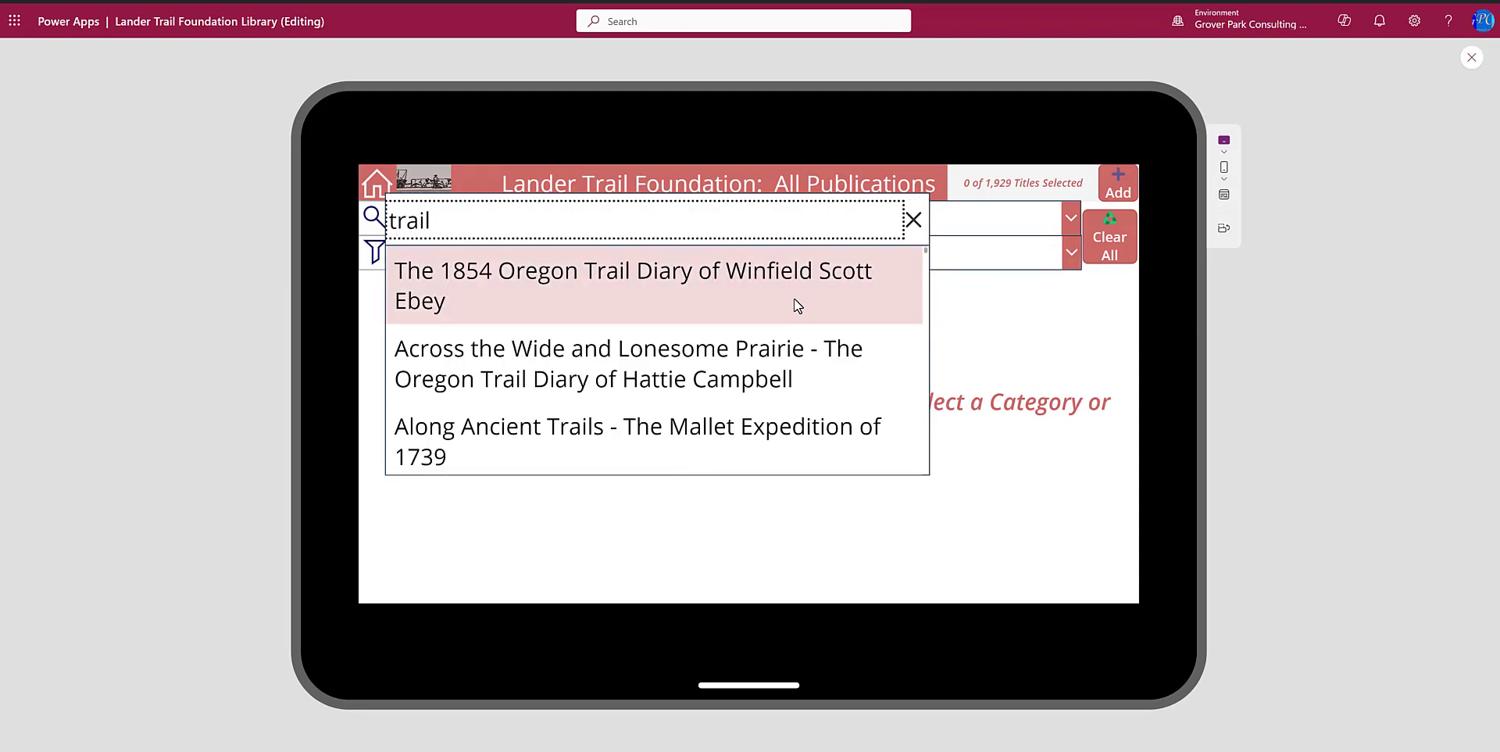
scroll(798, 298, "down", 15)
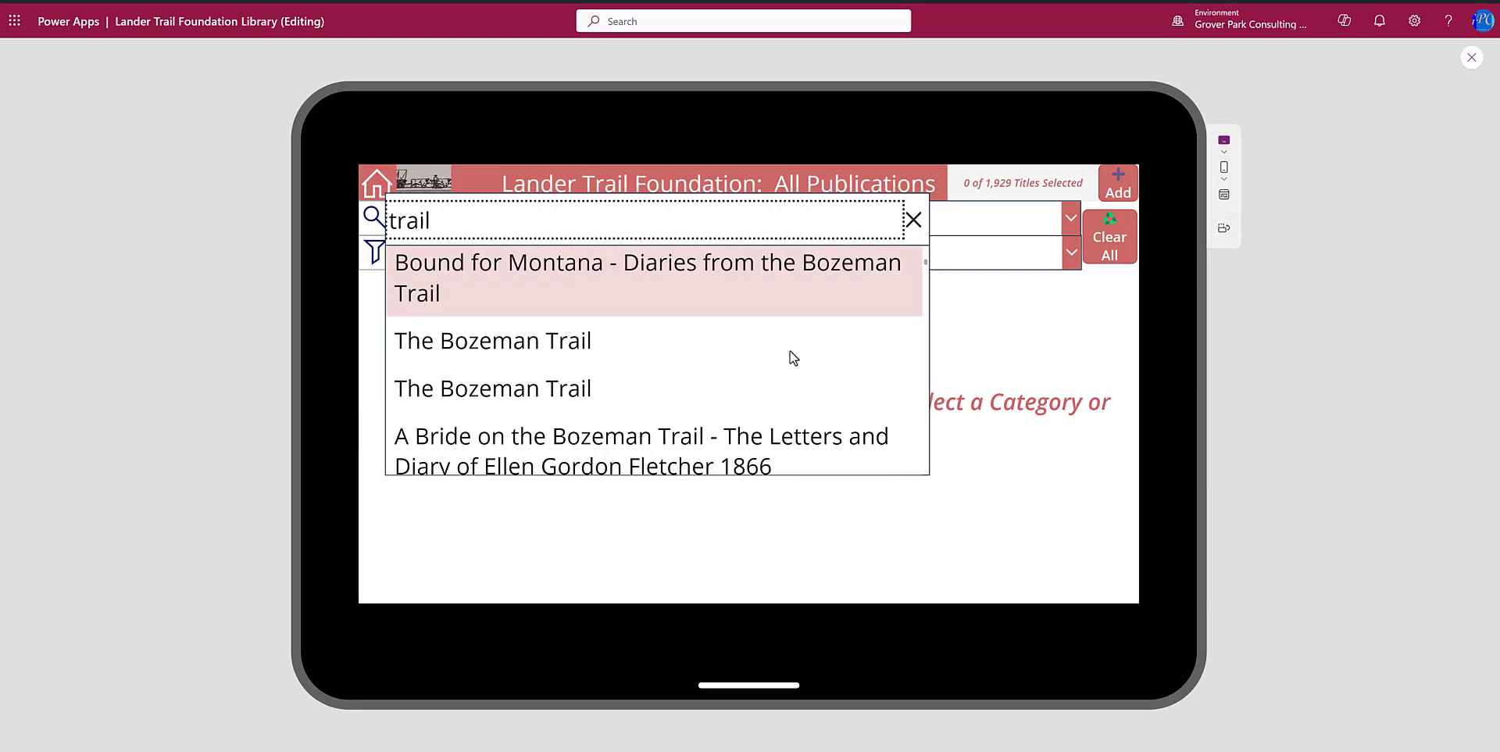
scroll(786, 375, "down", 12)
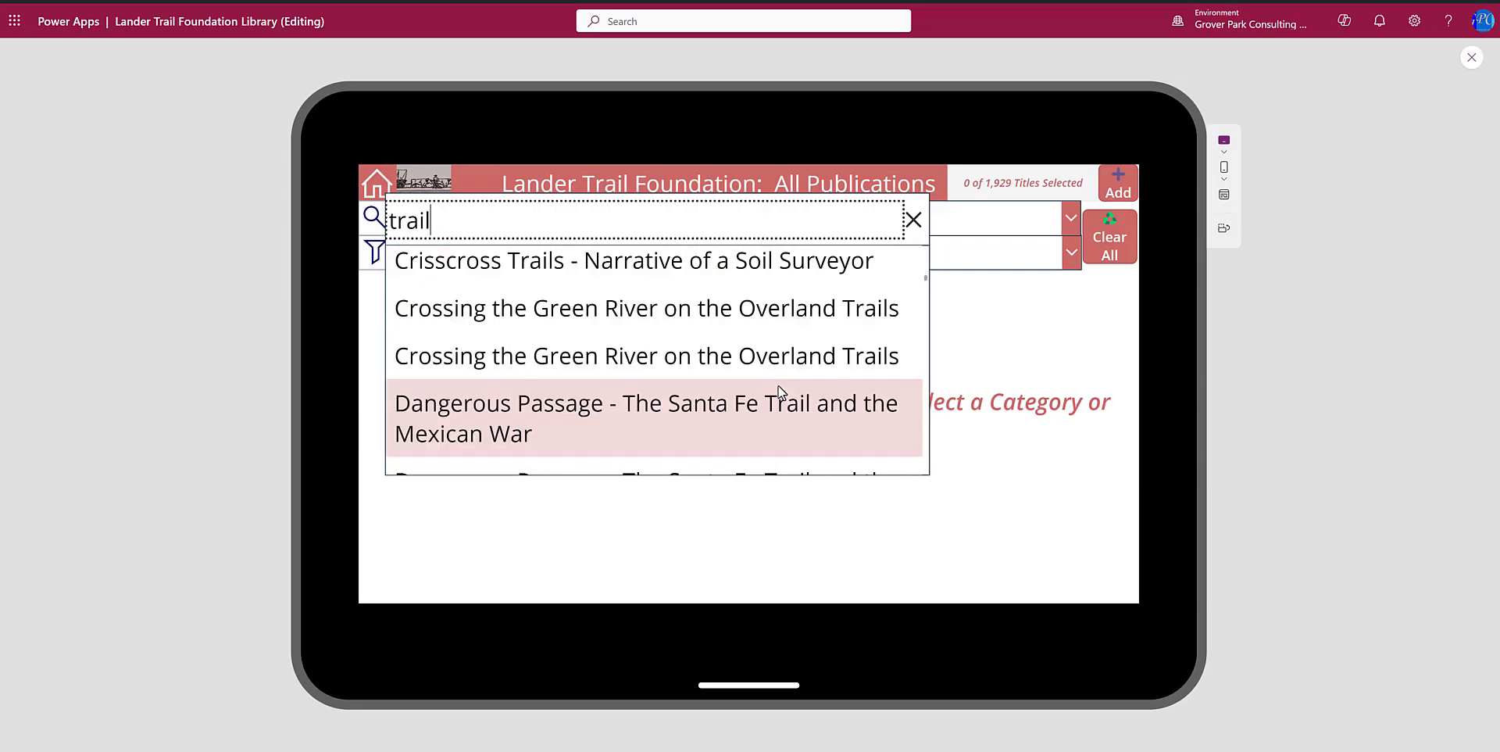
scroll(762, 408, "down", 10)
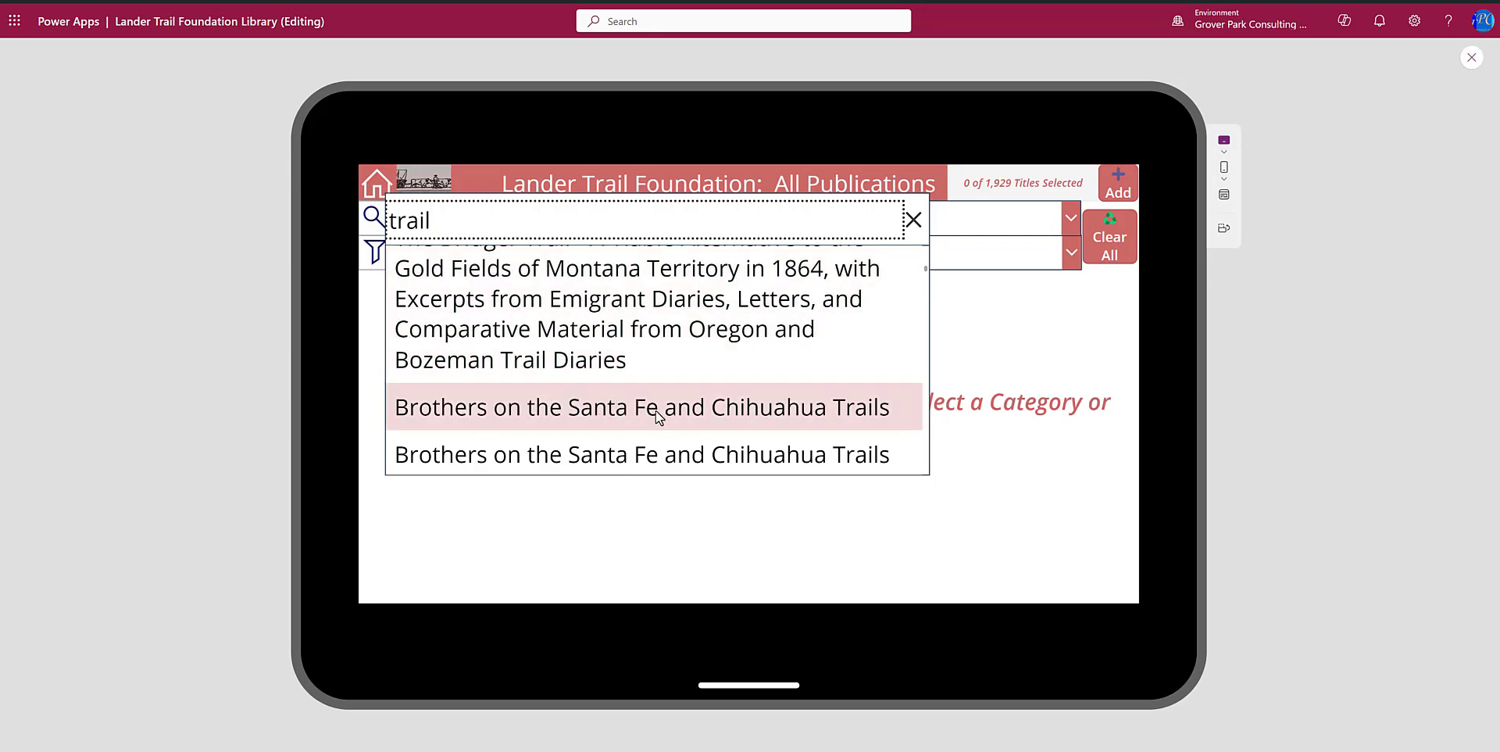
scroll(660, 413, "down", 3)
scroll(660, 413, "down", 2)
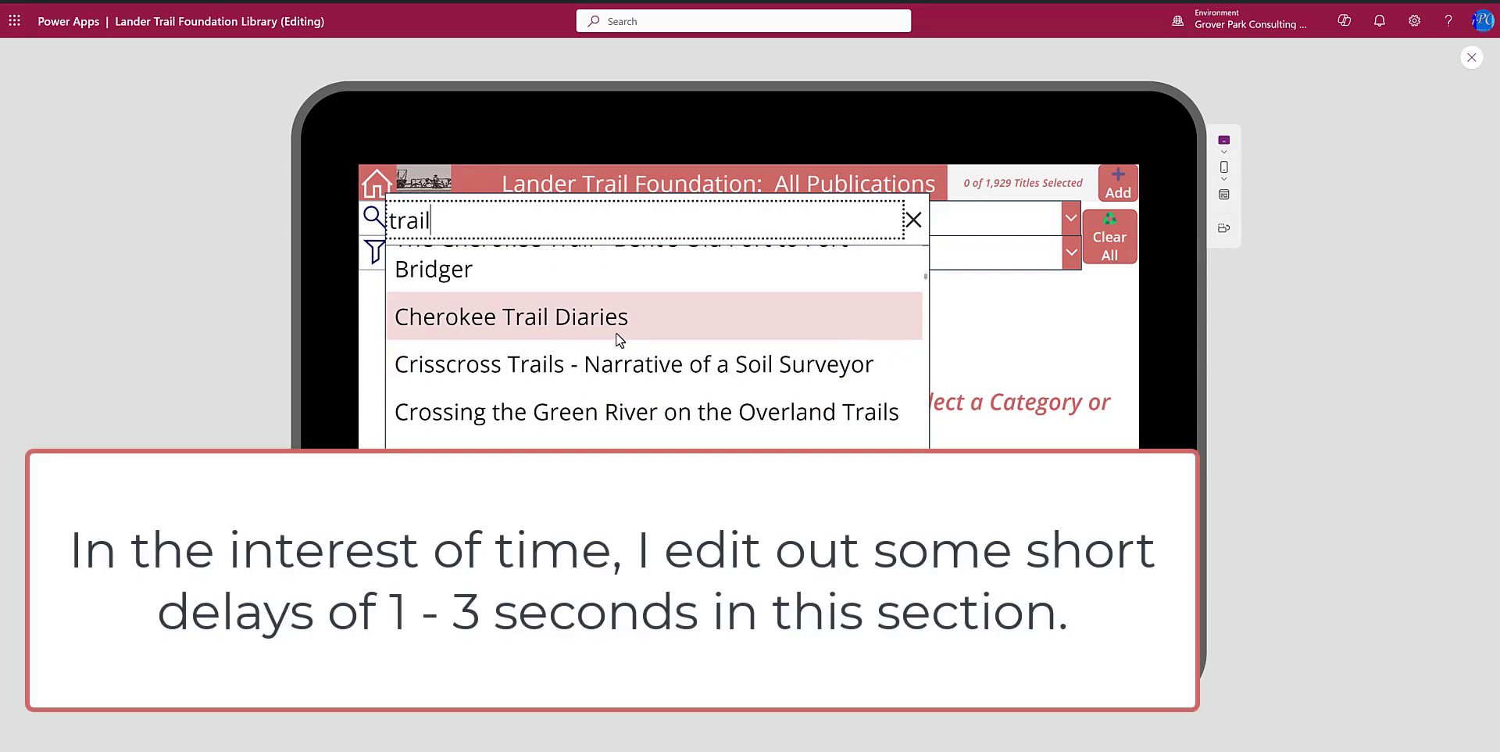
Choose "An Artist on the Overland Trail" as the searched title, then leave the app preview
scroll(625, 307, "up", 3)
scroll(625, 307, "up", 3)
left_click(552, 361)
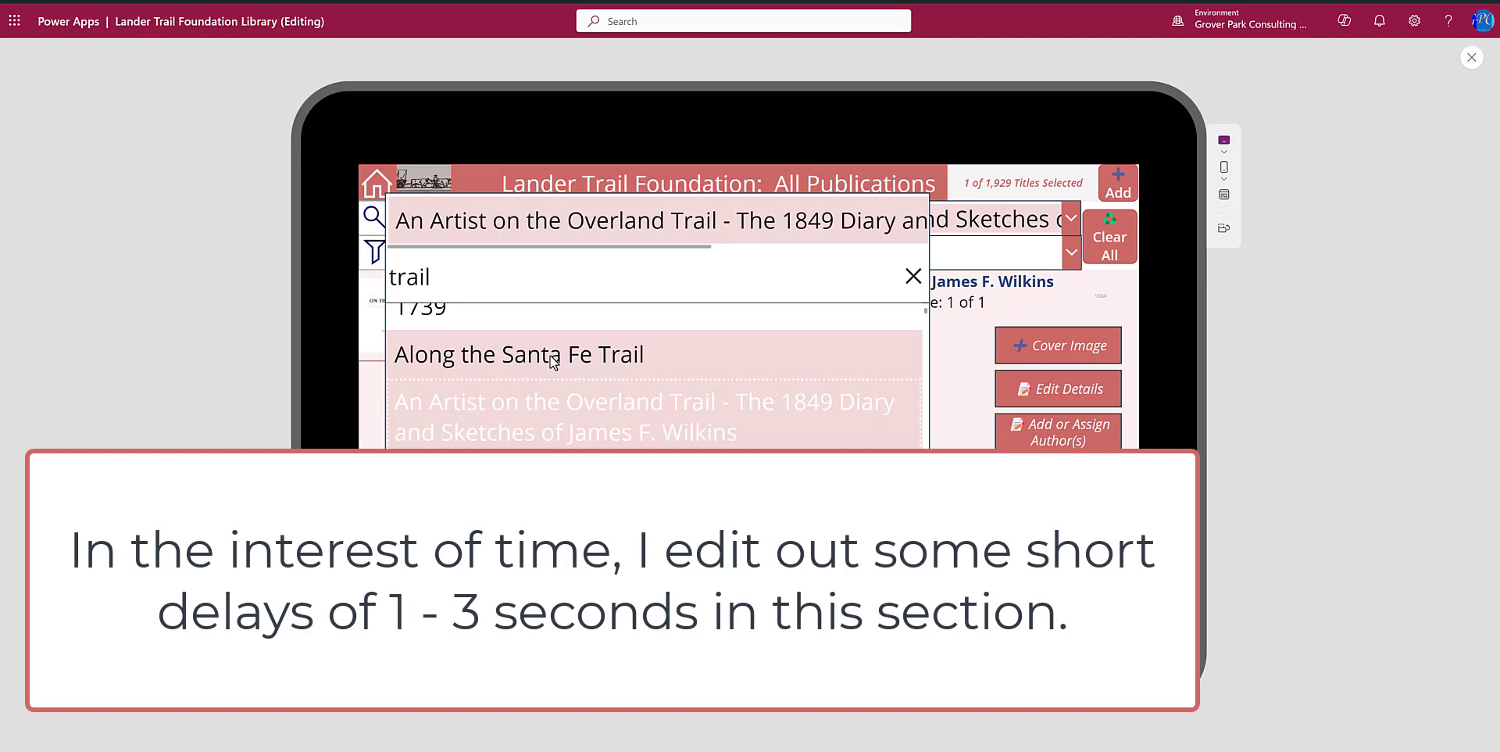
left_click(1104, 274)
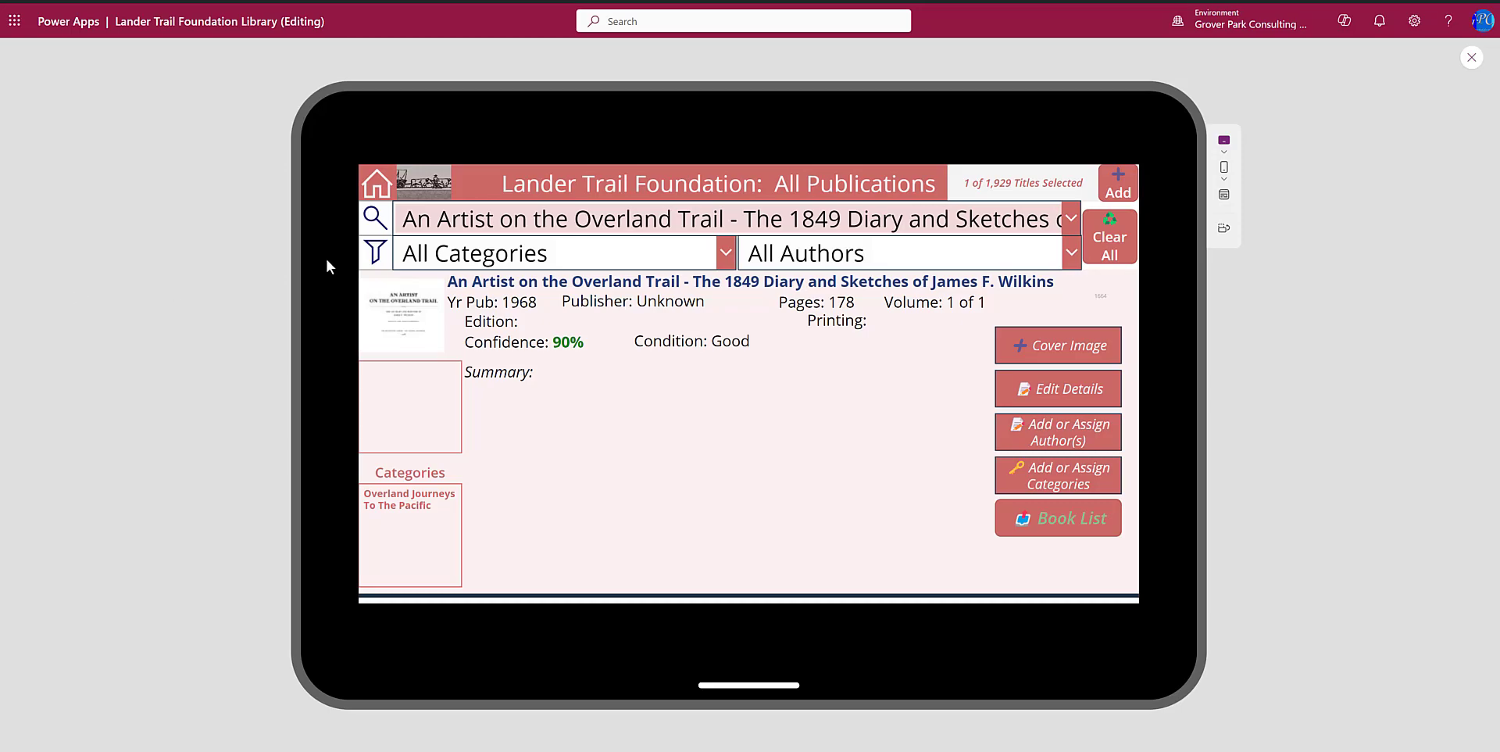
left_click(1473, 59)
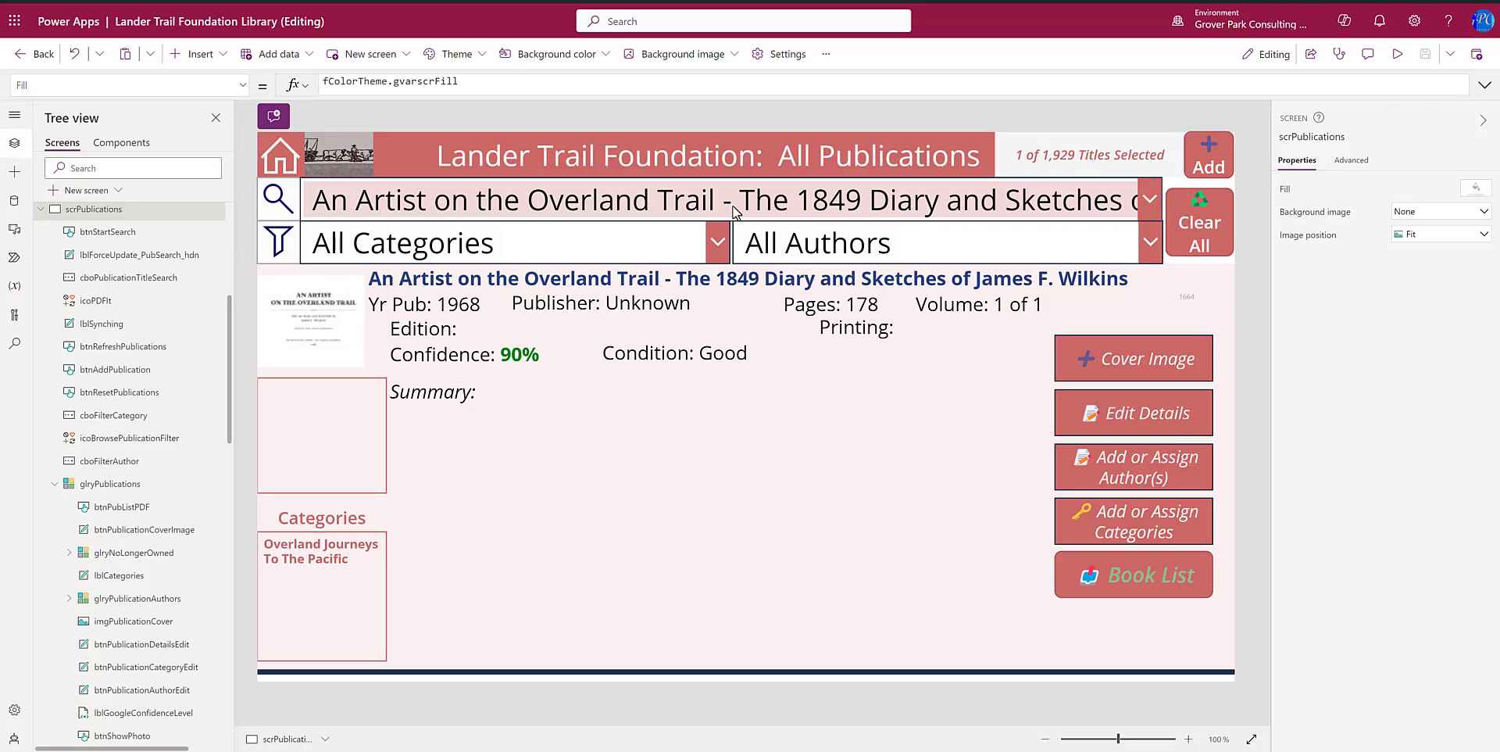
Comment out Select(btnStartSearch) in the OnChange formula of cboPublicationTitleSearch
left_click(1032, 197)
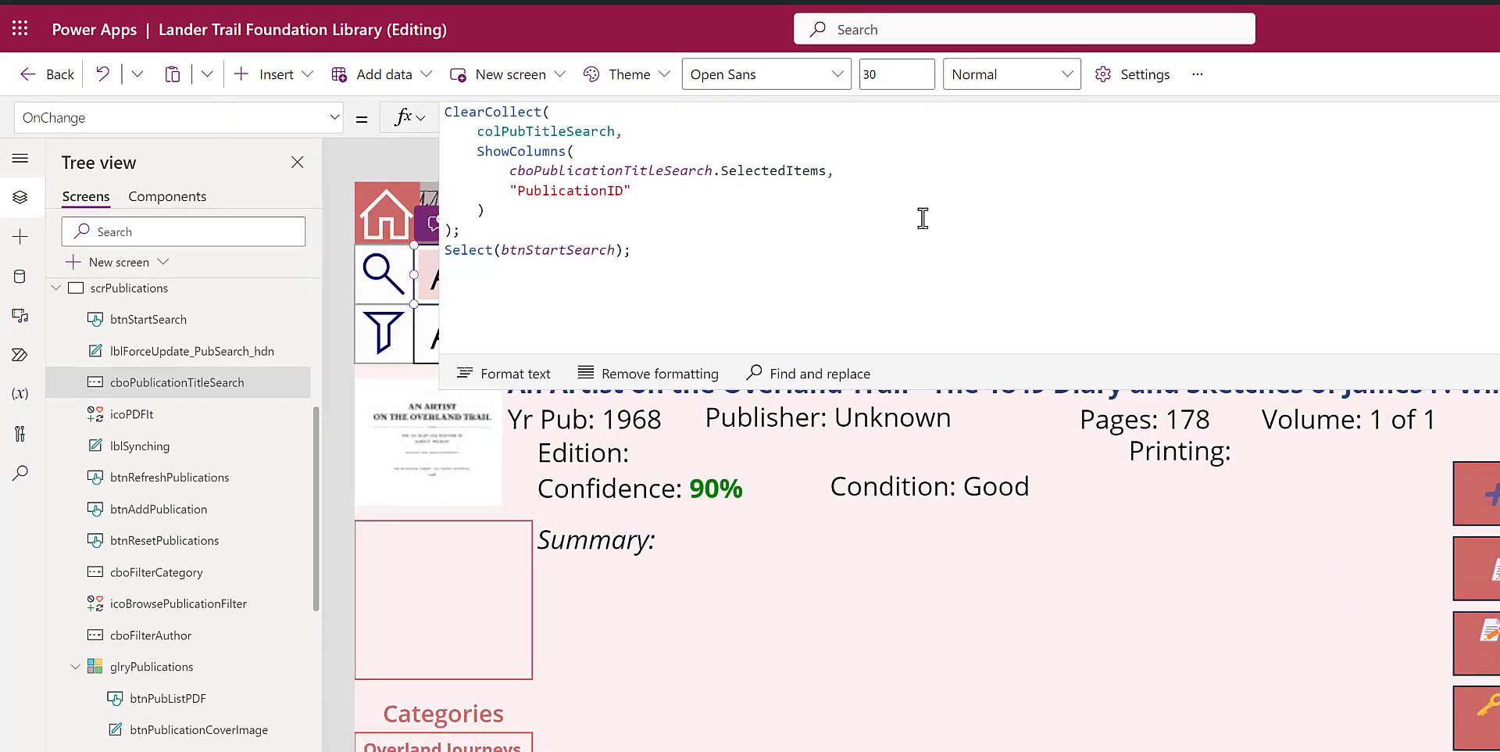
left_click(445, 250)
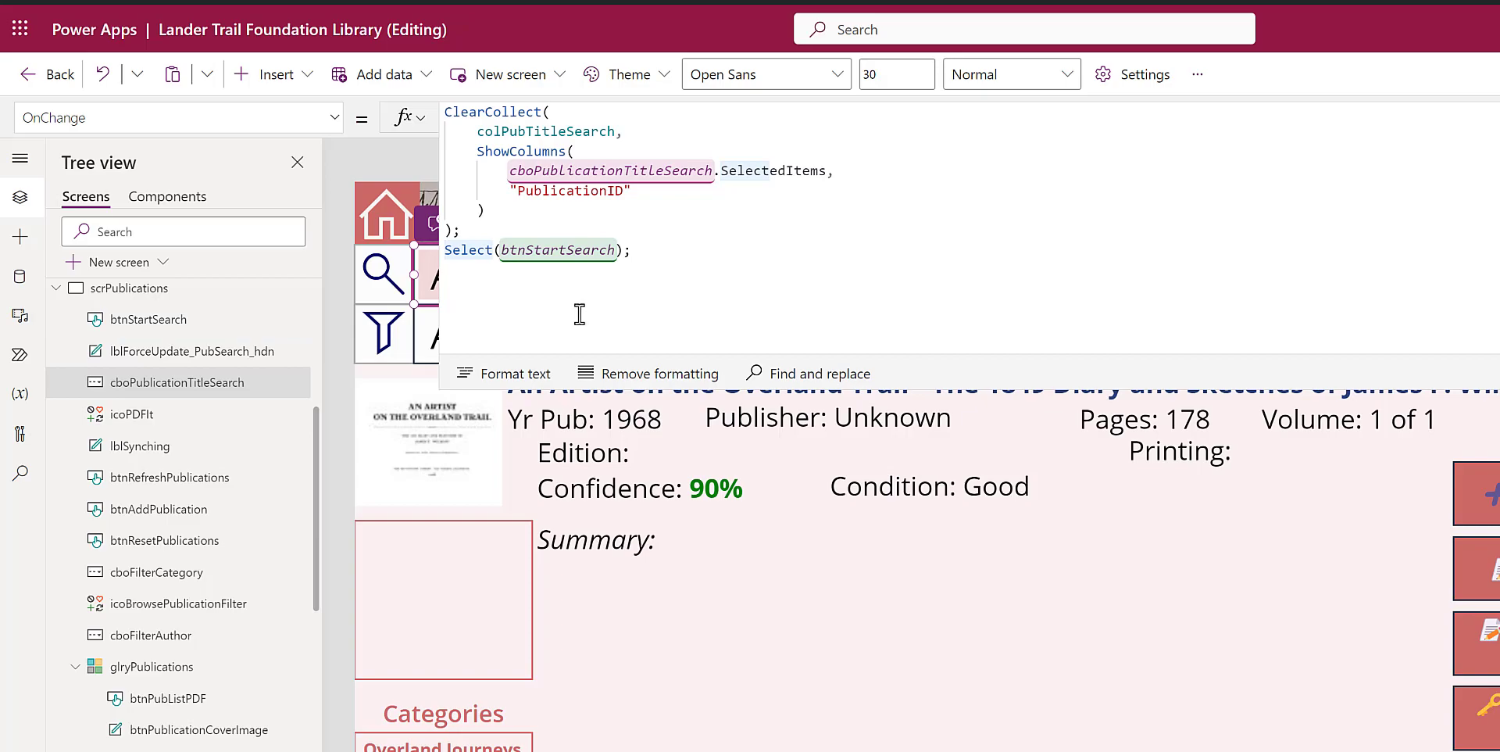
key("ctrl+slash")
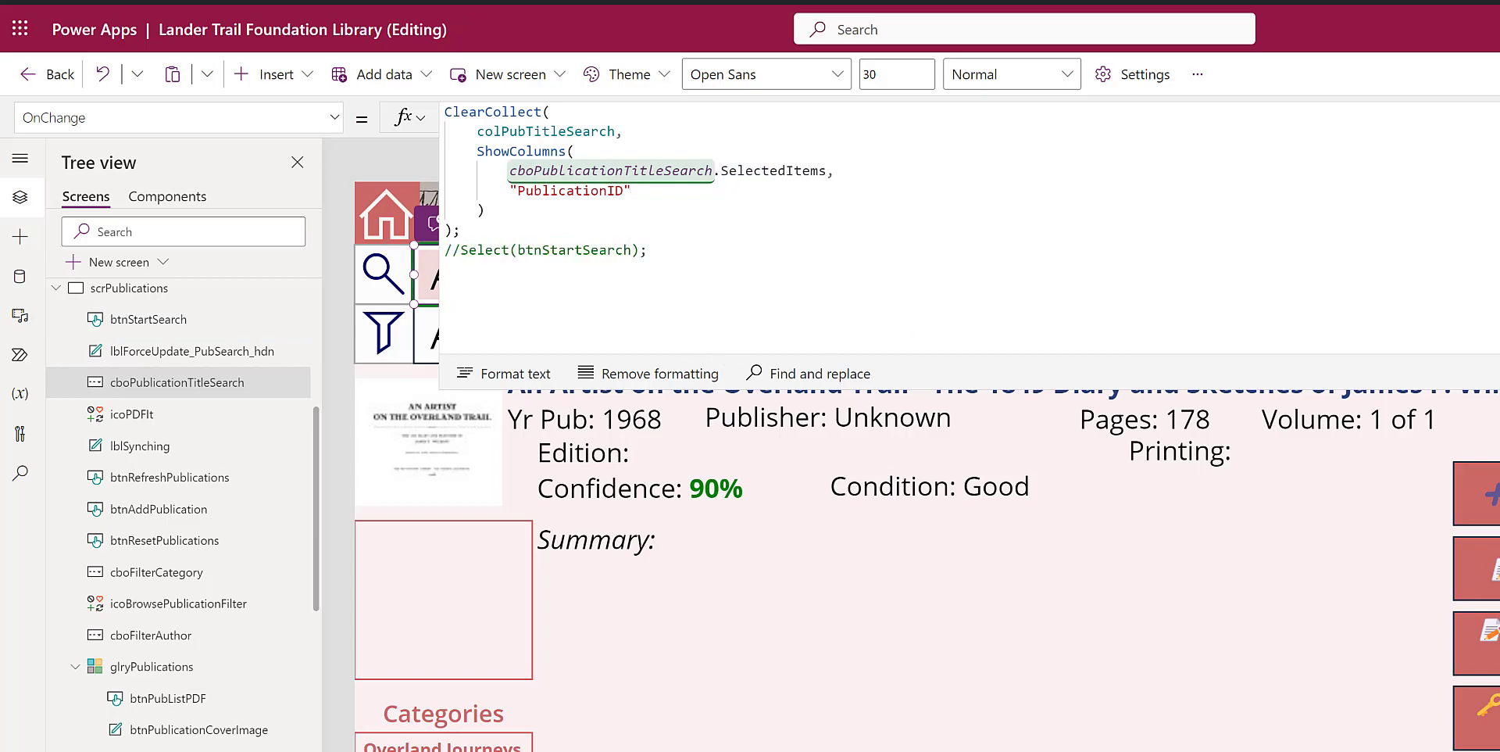
left_click(1494, 117)
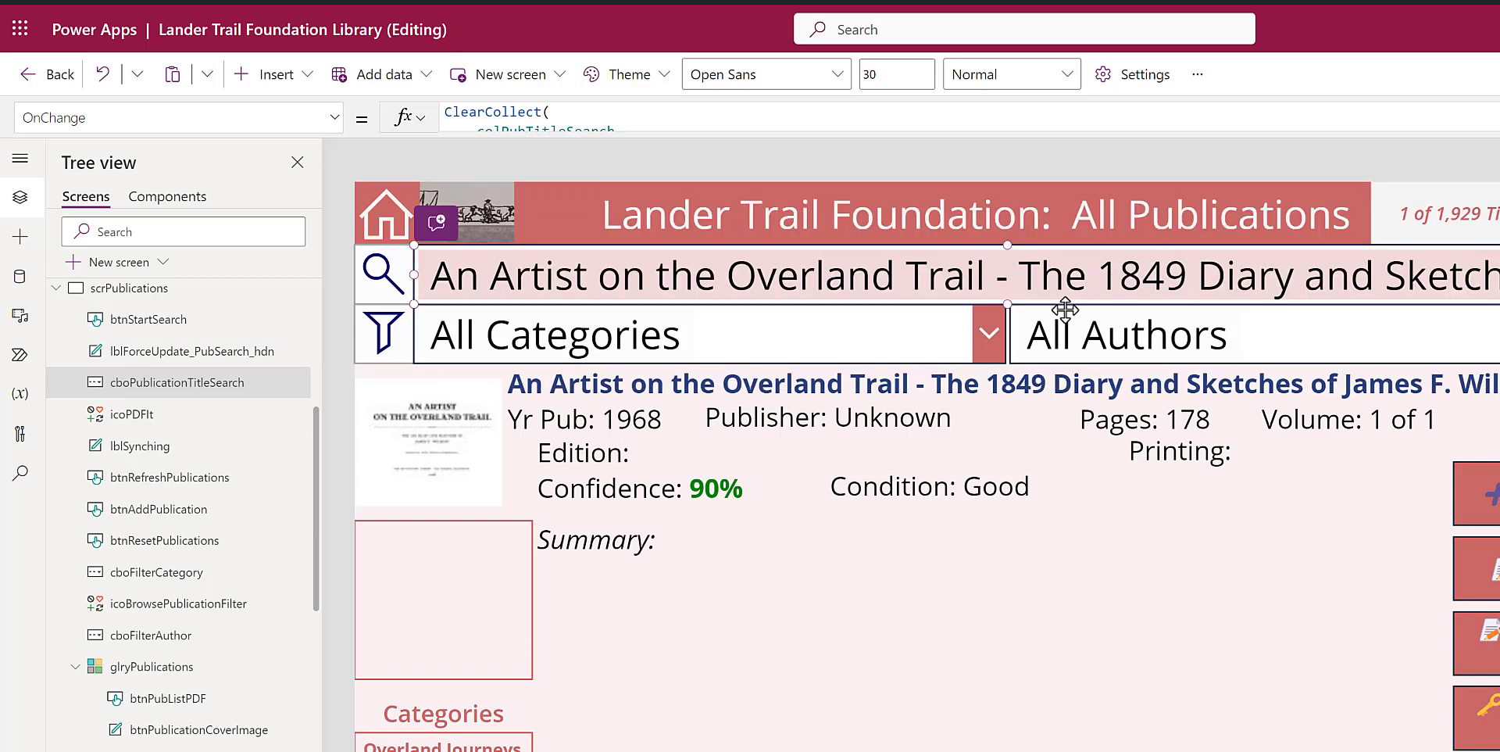
Comment out Select(btnStartSearch) in the OnChange formula of cboFilterCategory
left_click(936, 333)
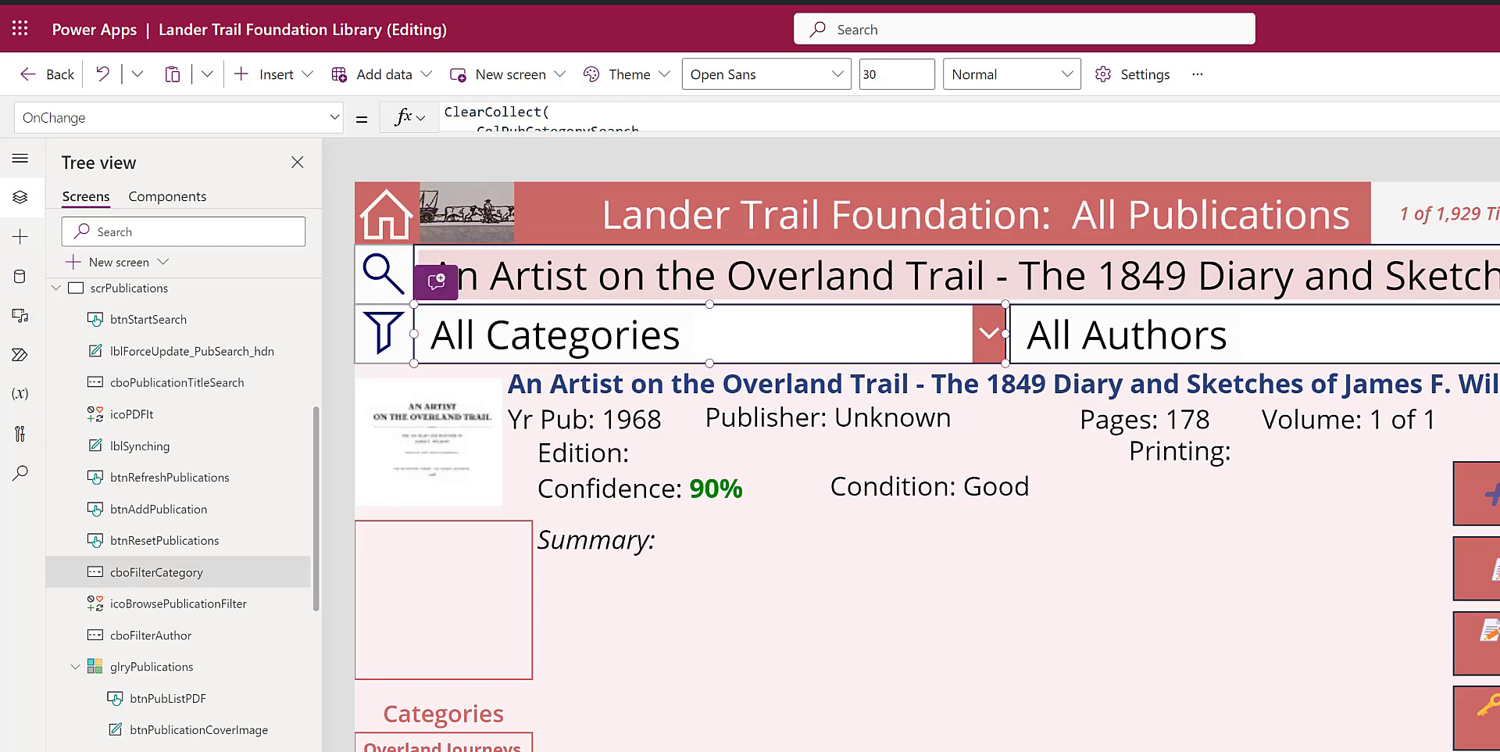
left_click(1495, 117)
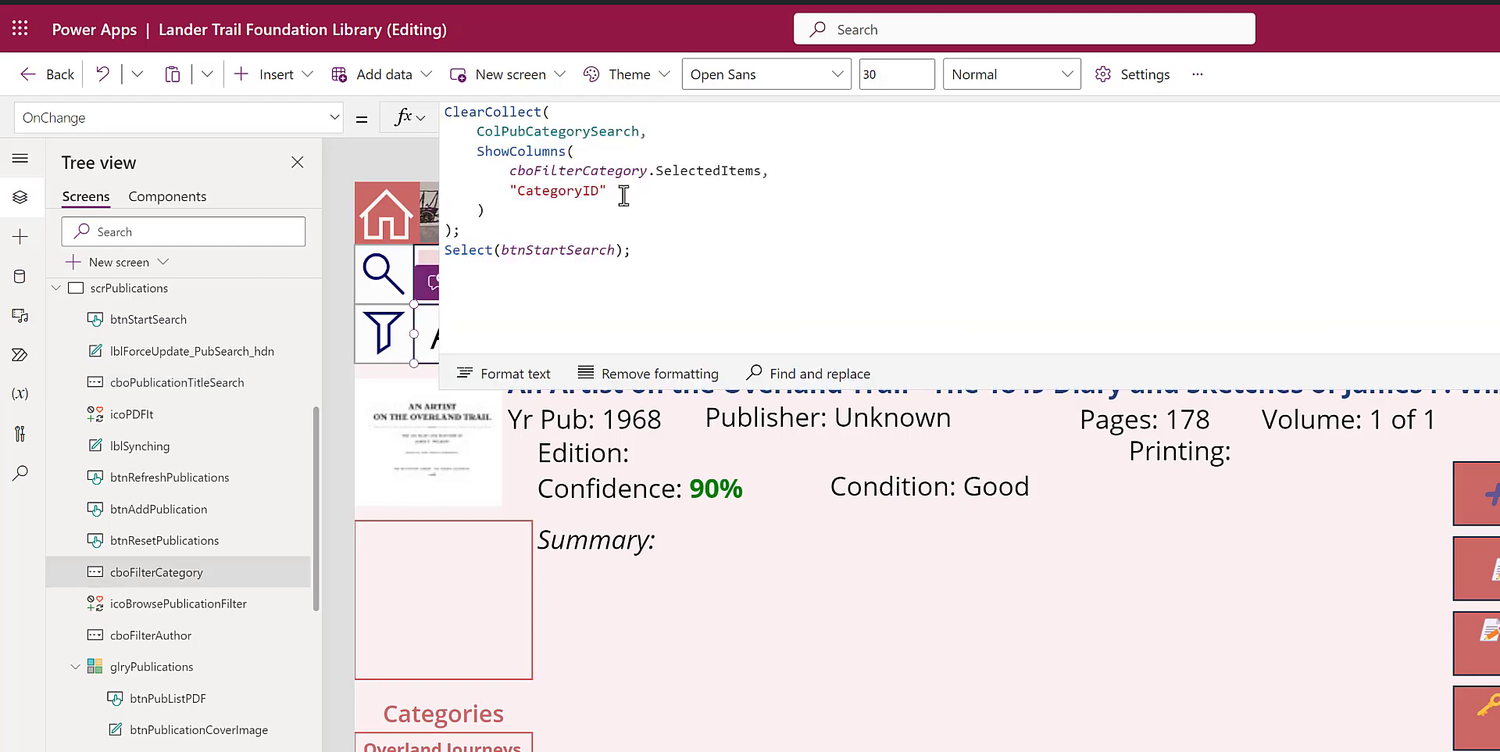
left_click(447, 250)
type("//")
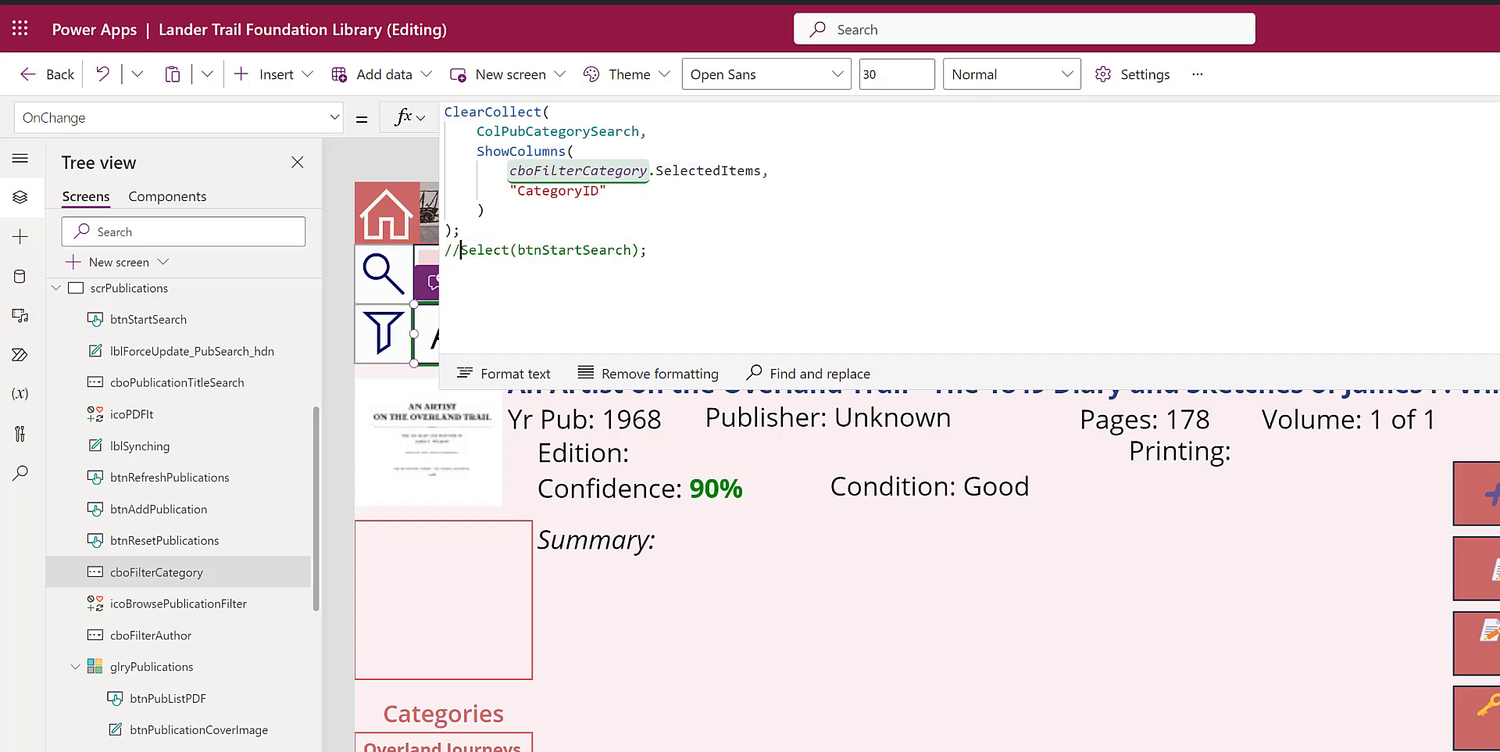
left_click(1494, 117)
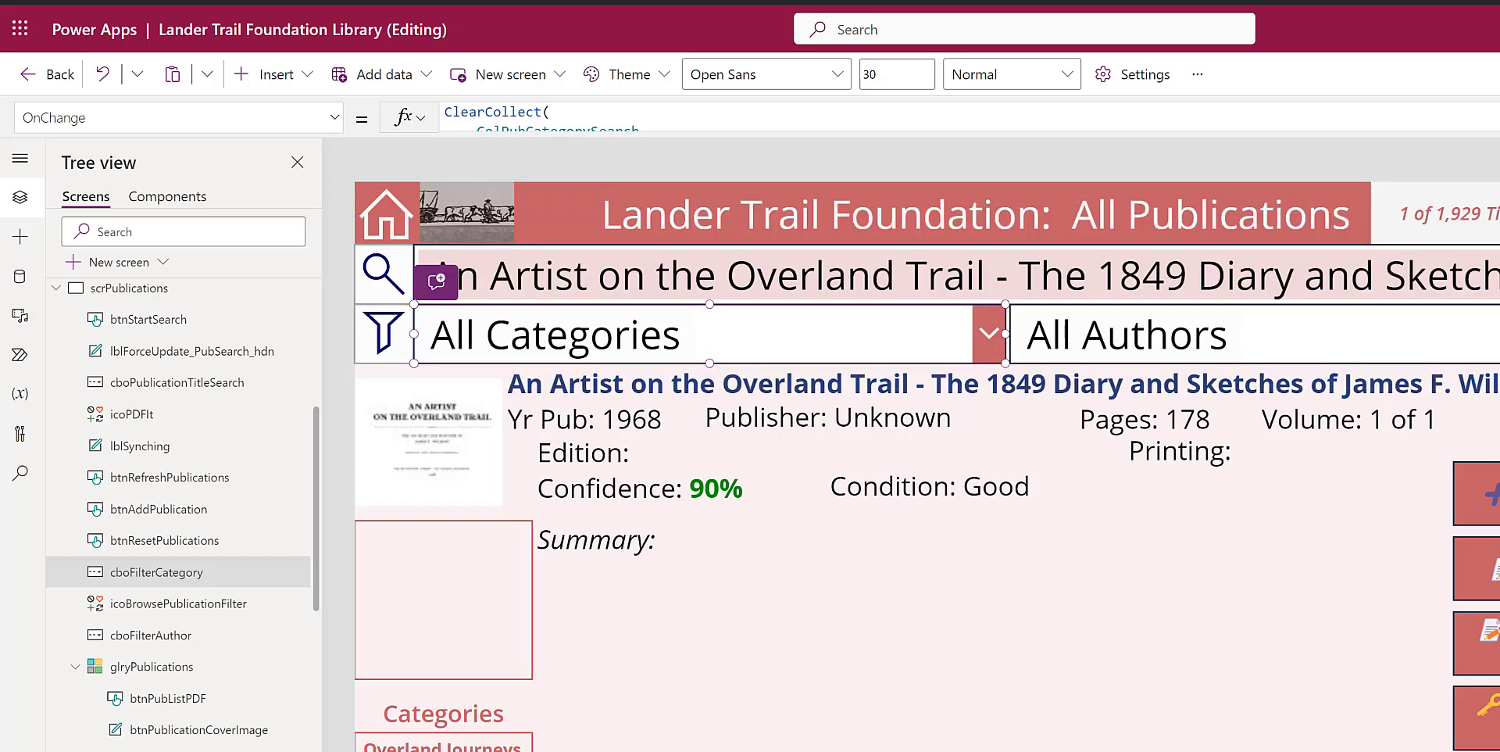
Comment out Select(btnStartSearch) in the OnChange formula of cboFilterAuthor and save the app
left_click(1450, 350)
left_click(1494, 117)
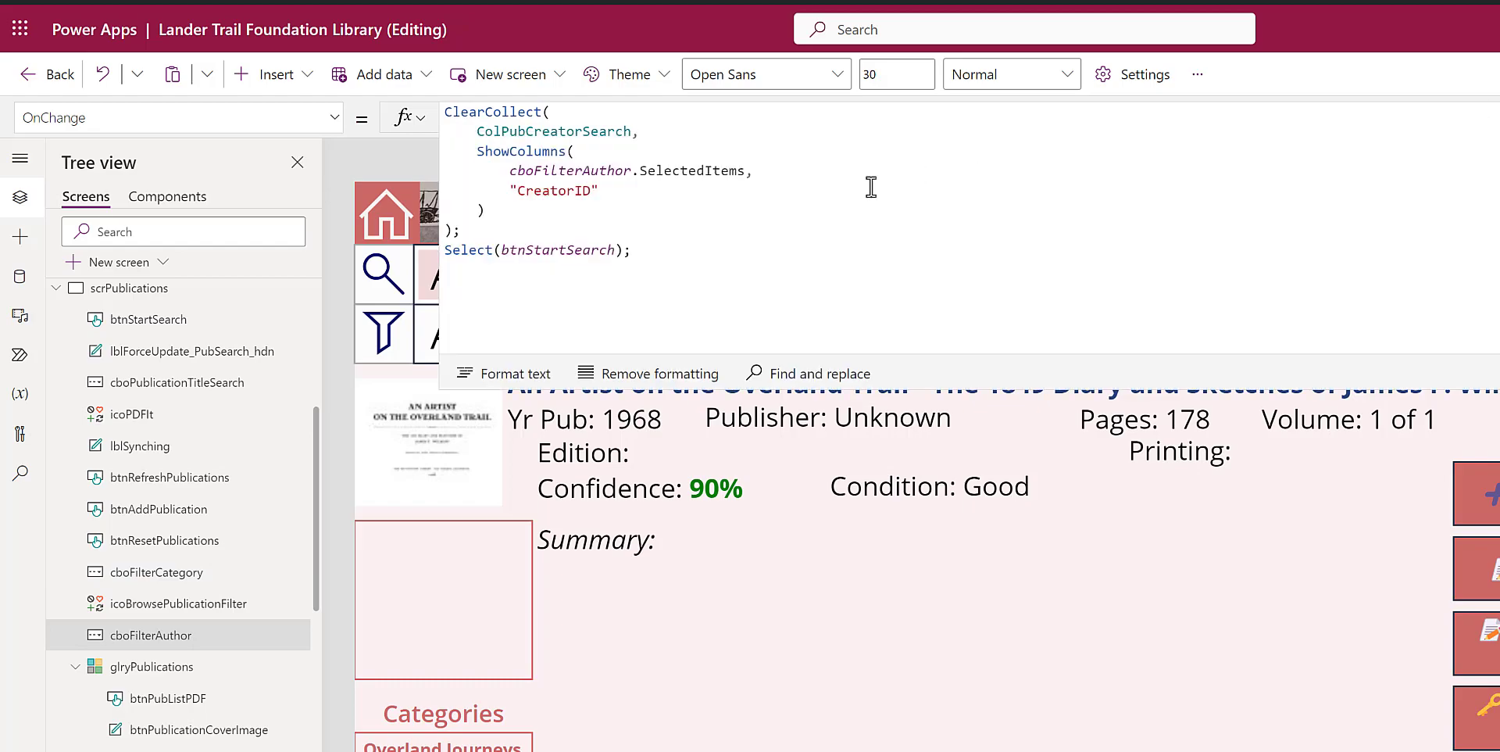
left_click(452, 252)
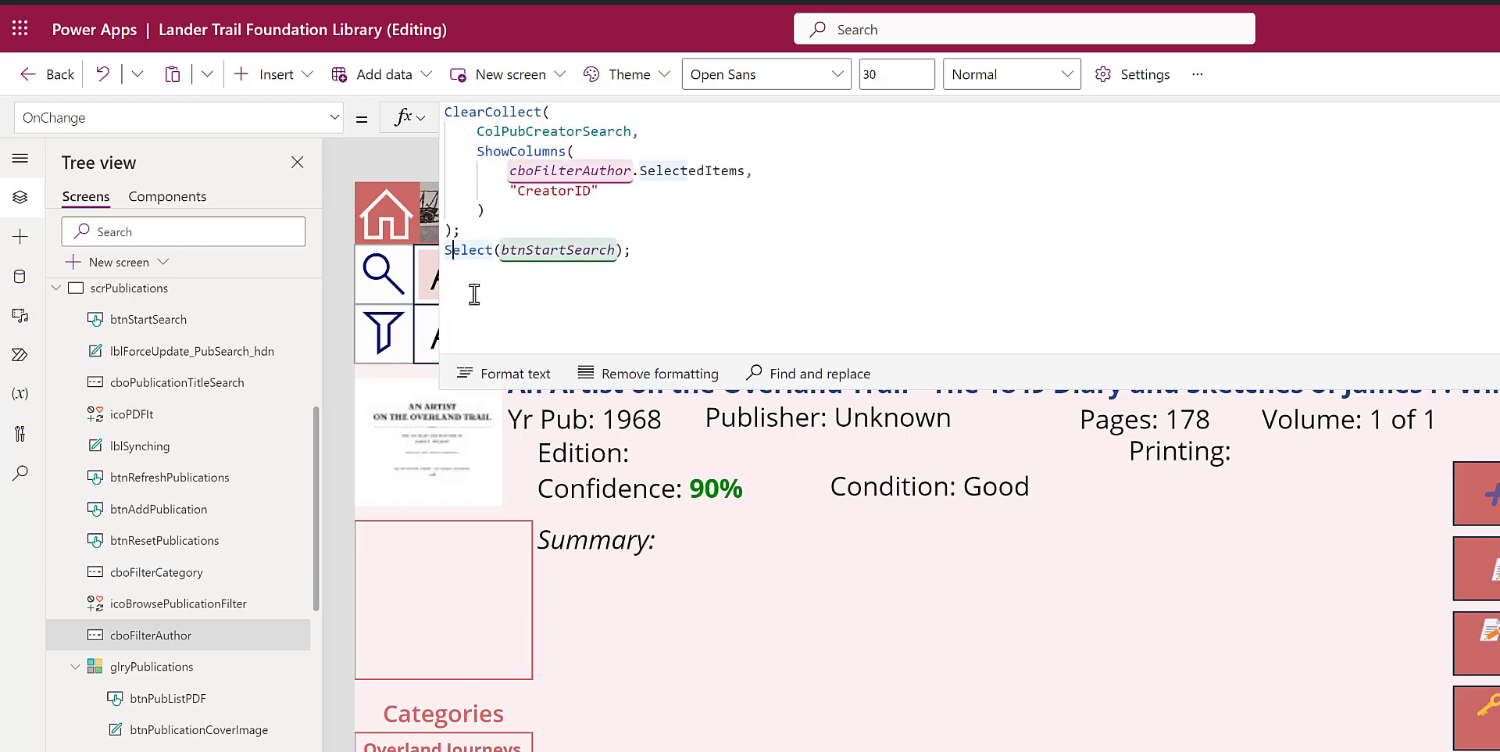
type("//")
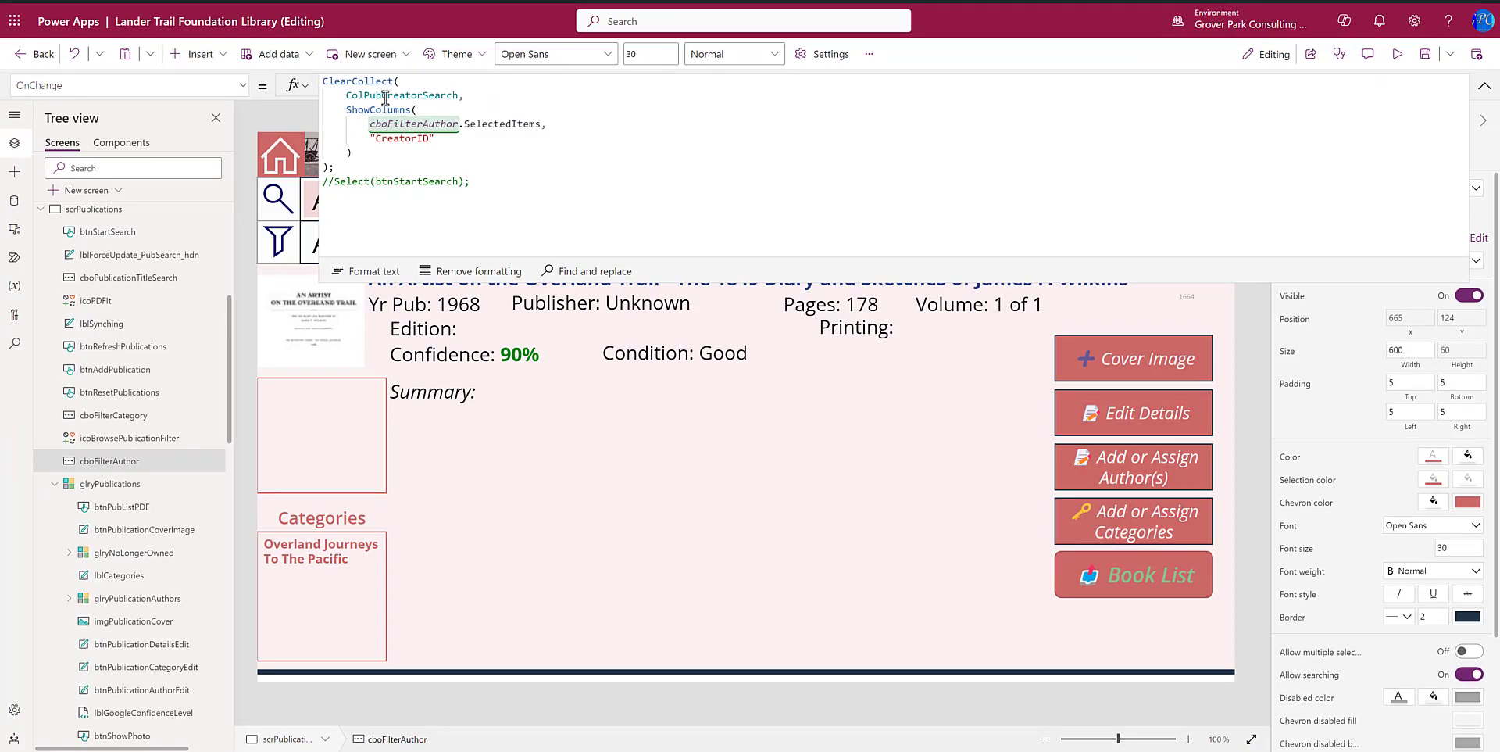
key("ctrl+s")
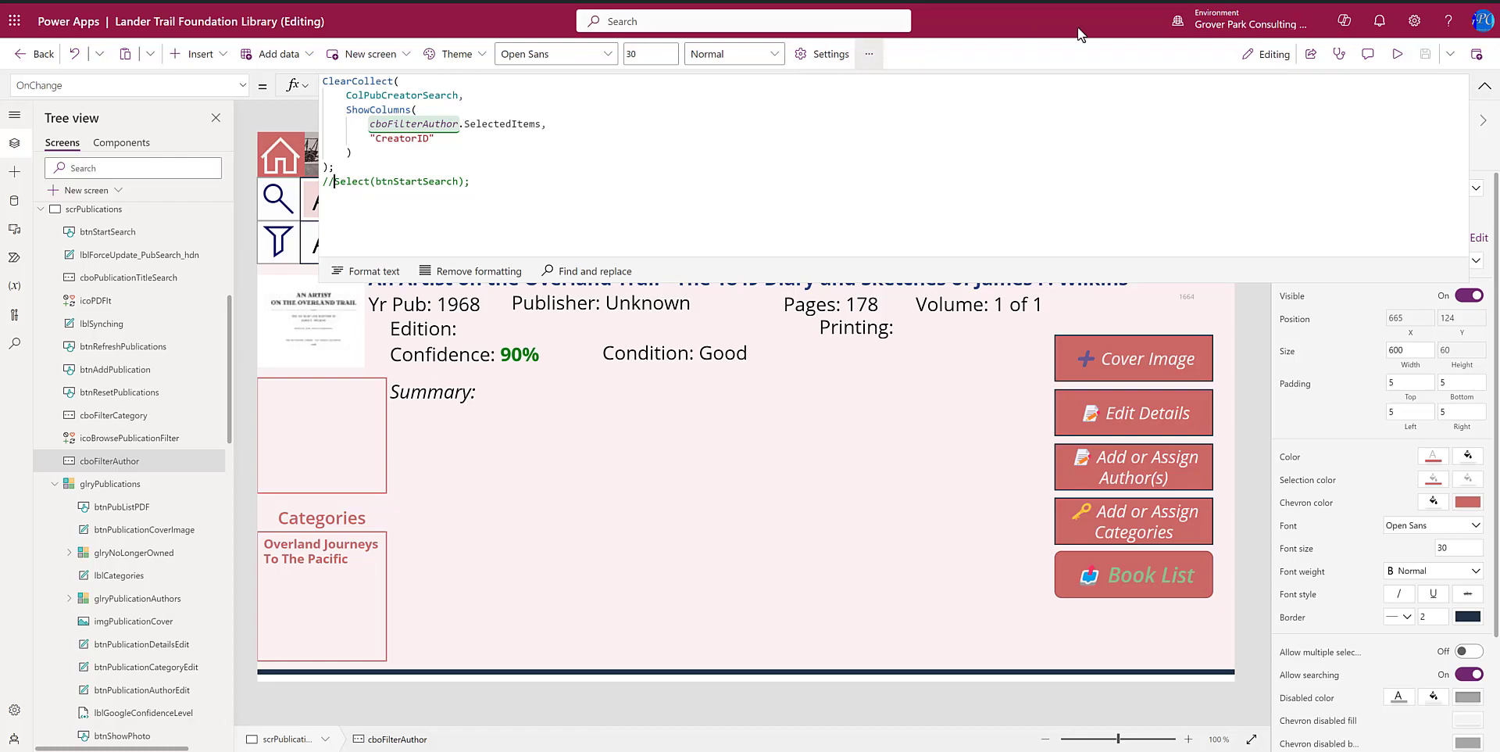
left_click(1484, 86)
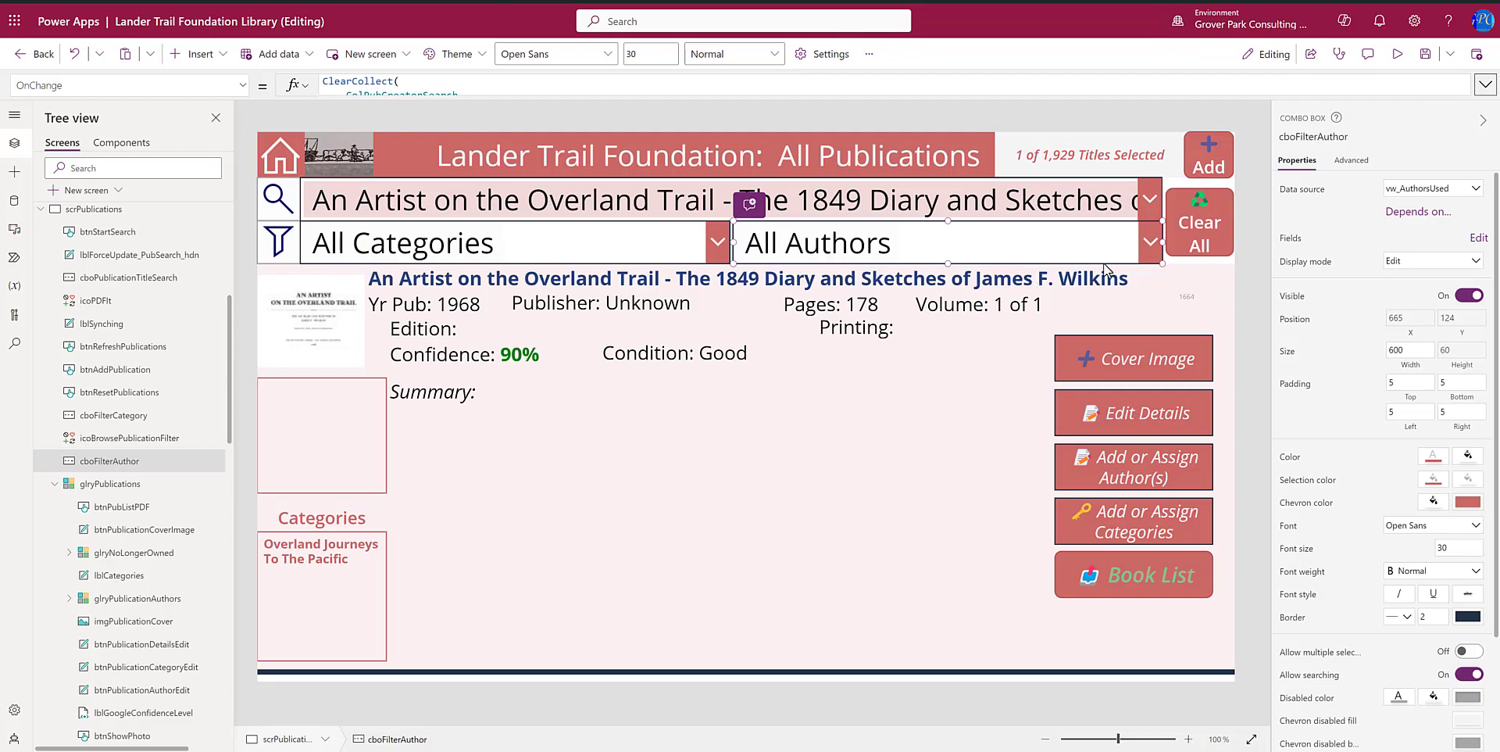
Preview the app, search titles for "artist", add "Bingham: Fighting Artist" to the selection, and exit the preview
left_click(1396, 59)
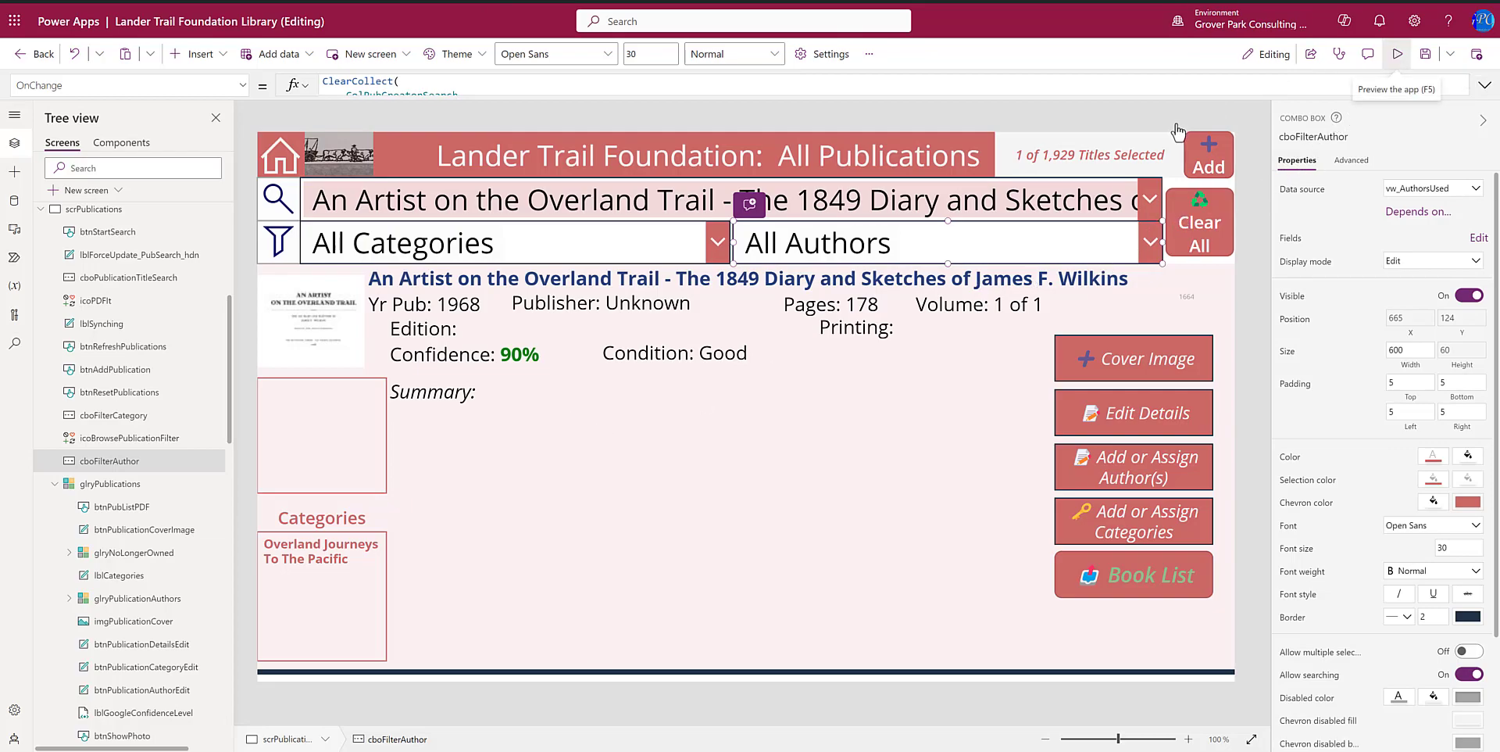
left_click(1212, 164)
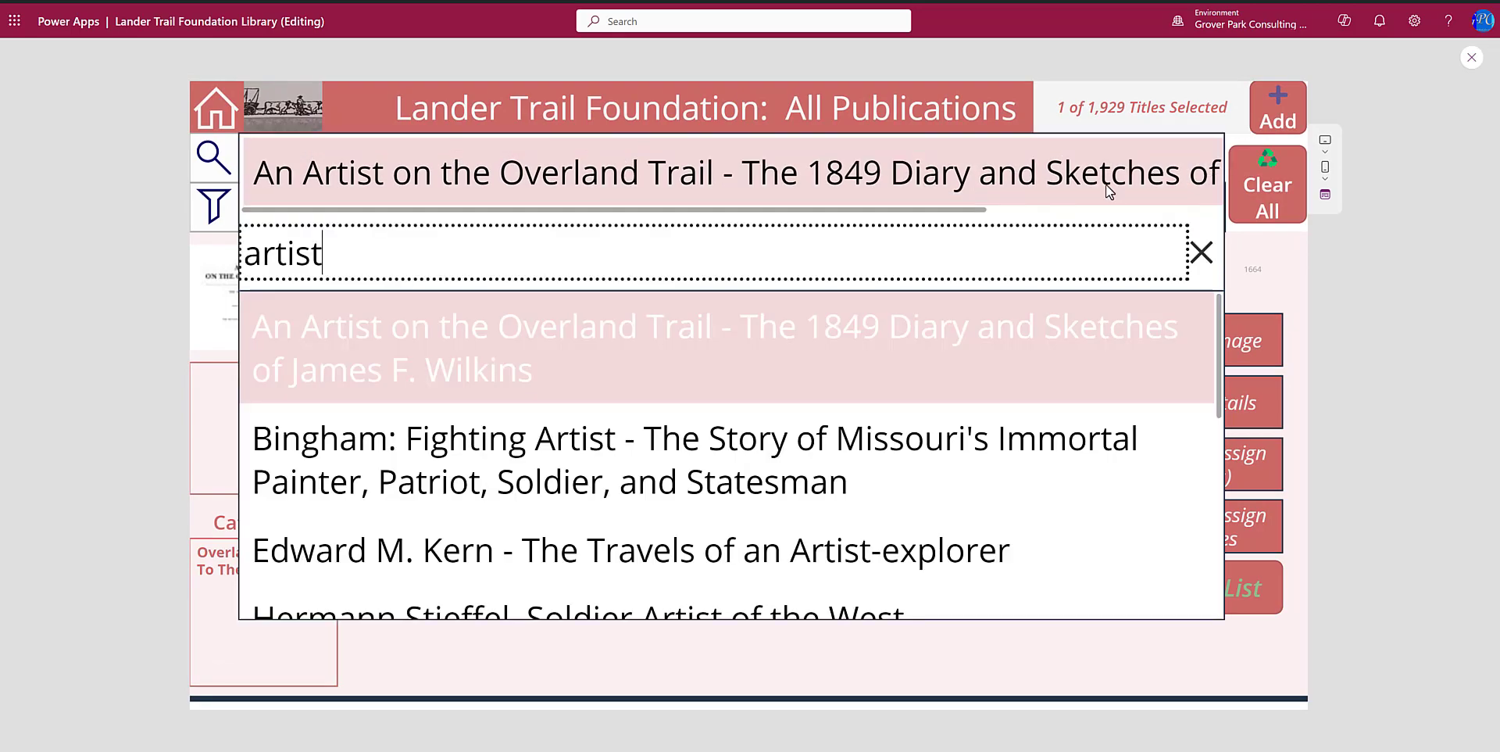
left_click(508, 467)
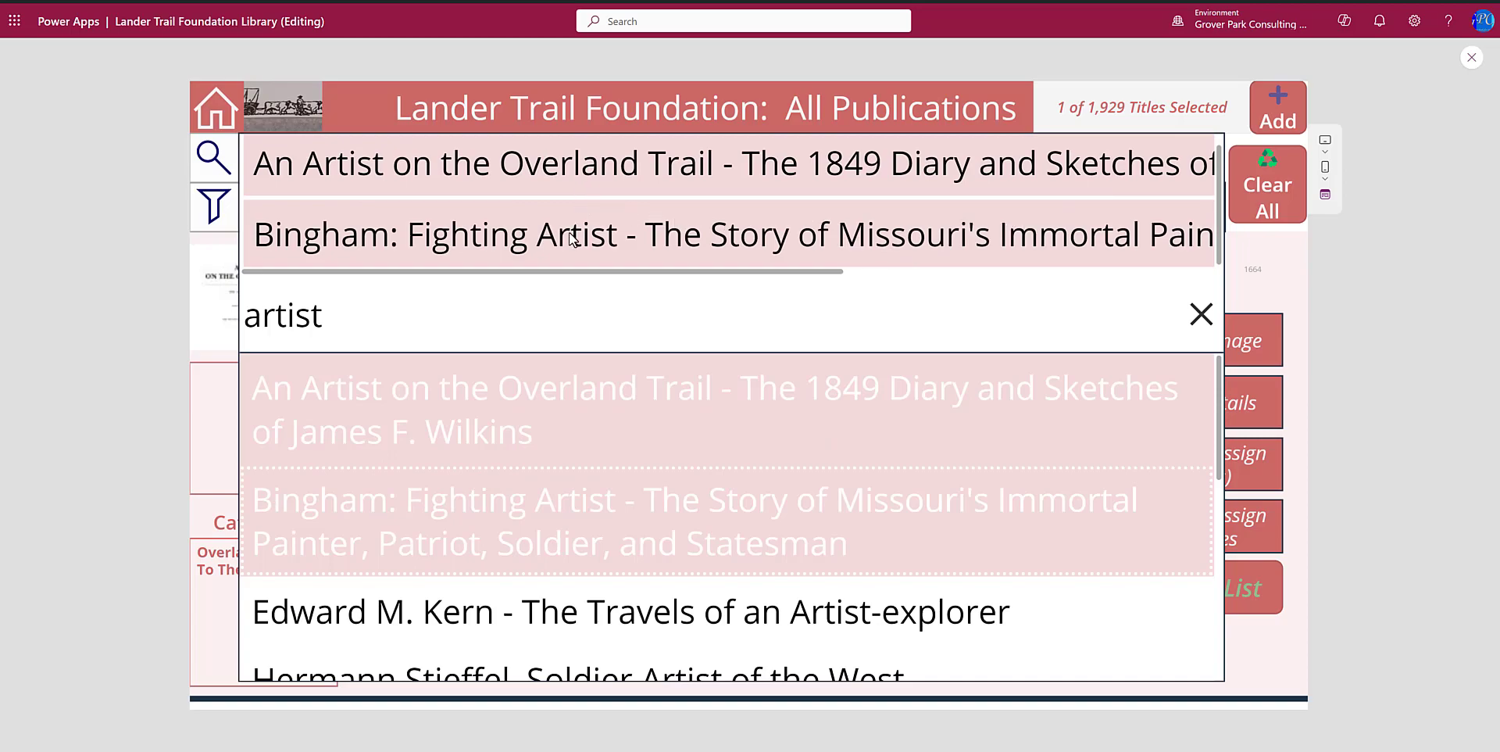
left_click(1352, 256)
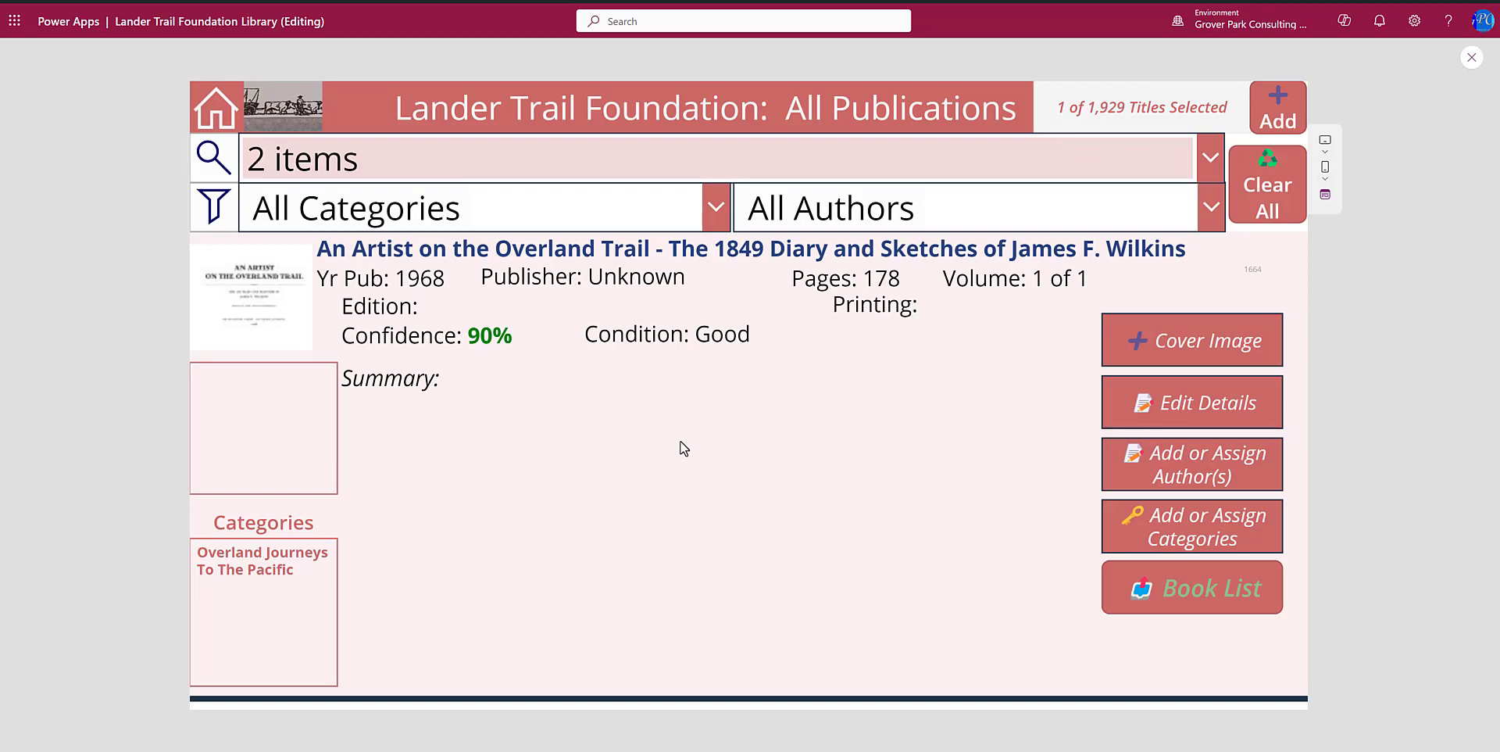
left_click(1469, 59)
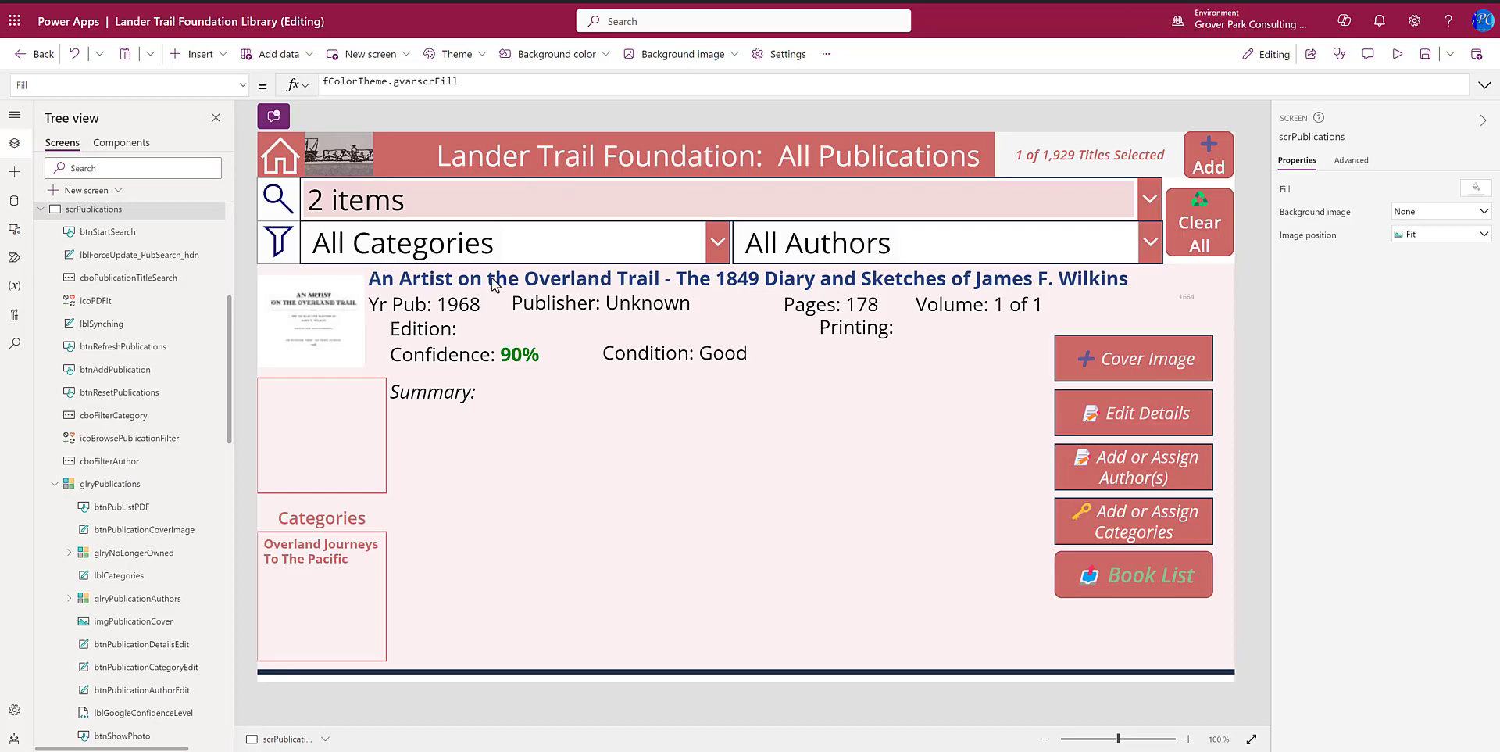
Set btnStartSearch to Edit display mode, make it visible, and give it a width of 94
left_click(113, 233)
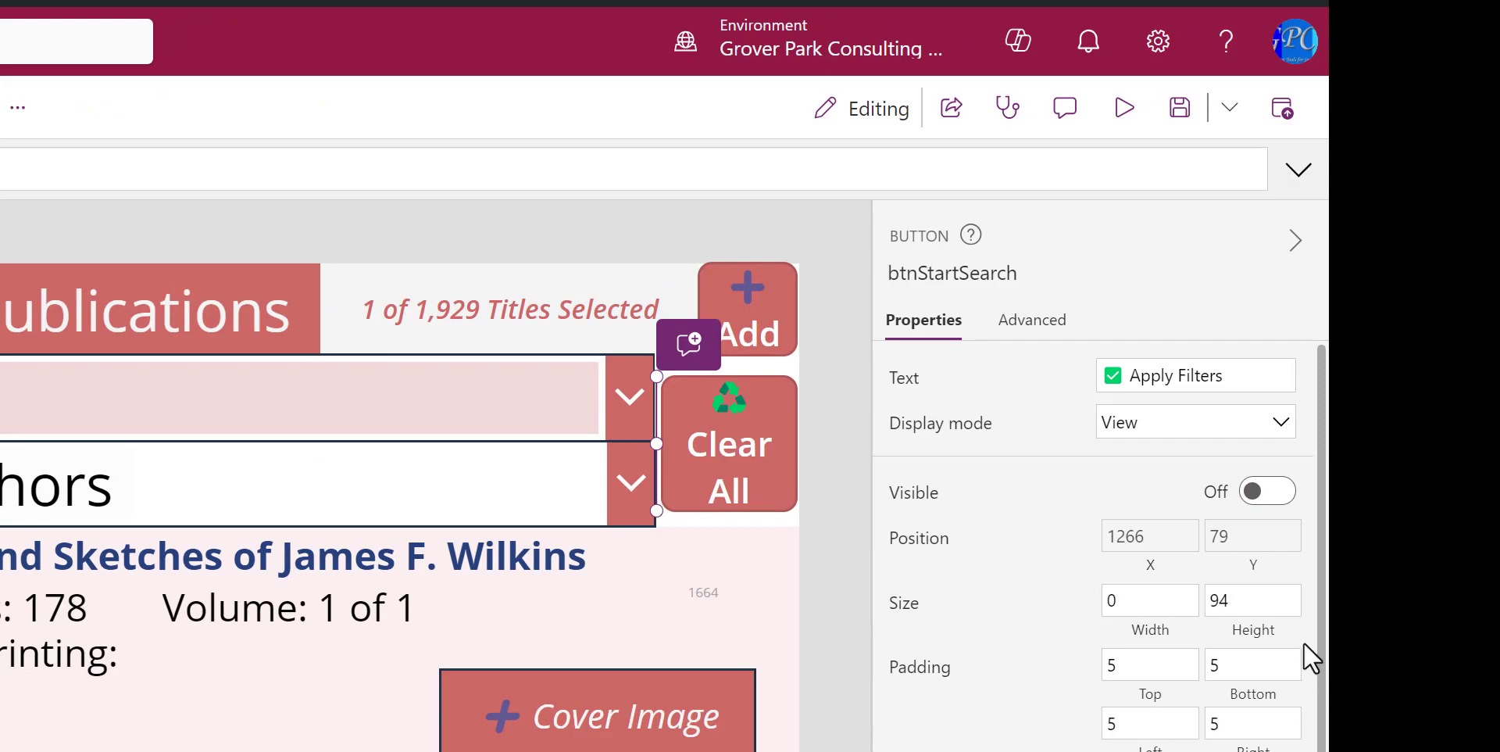
left_click(1282, 426)
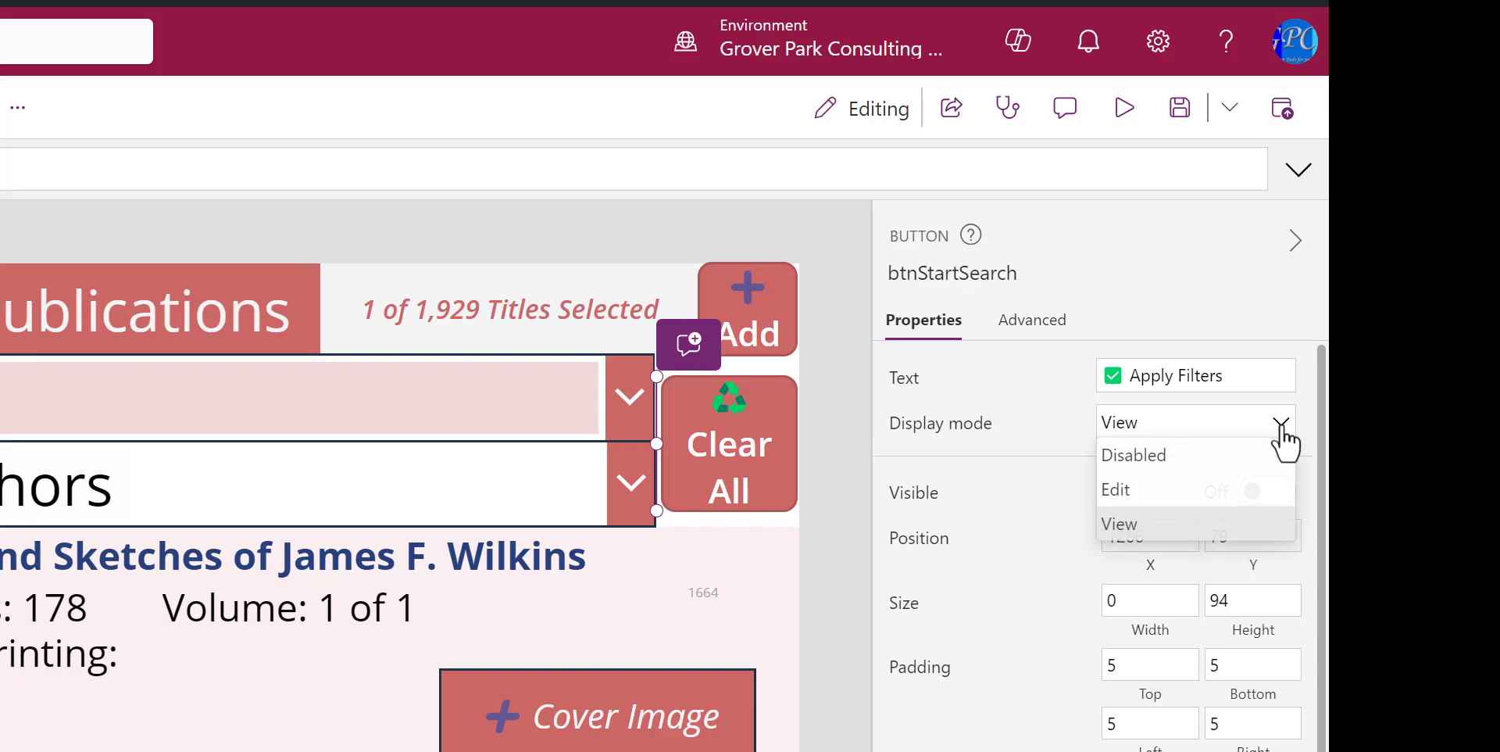
left_click(1133, 492)
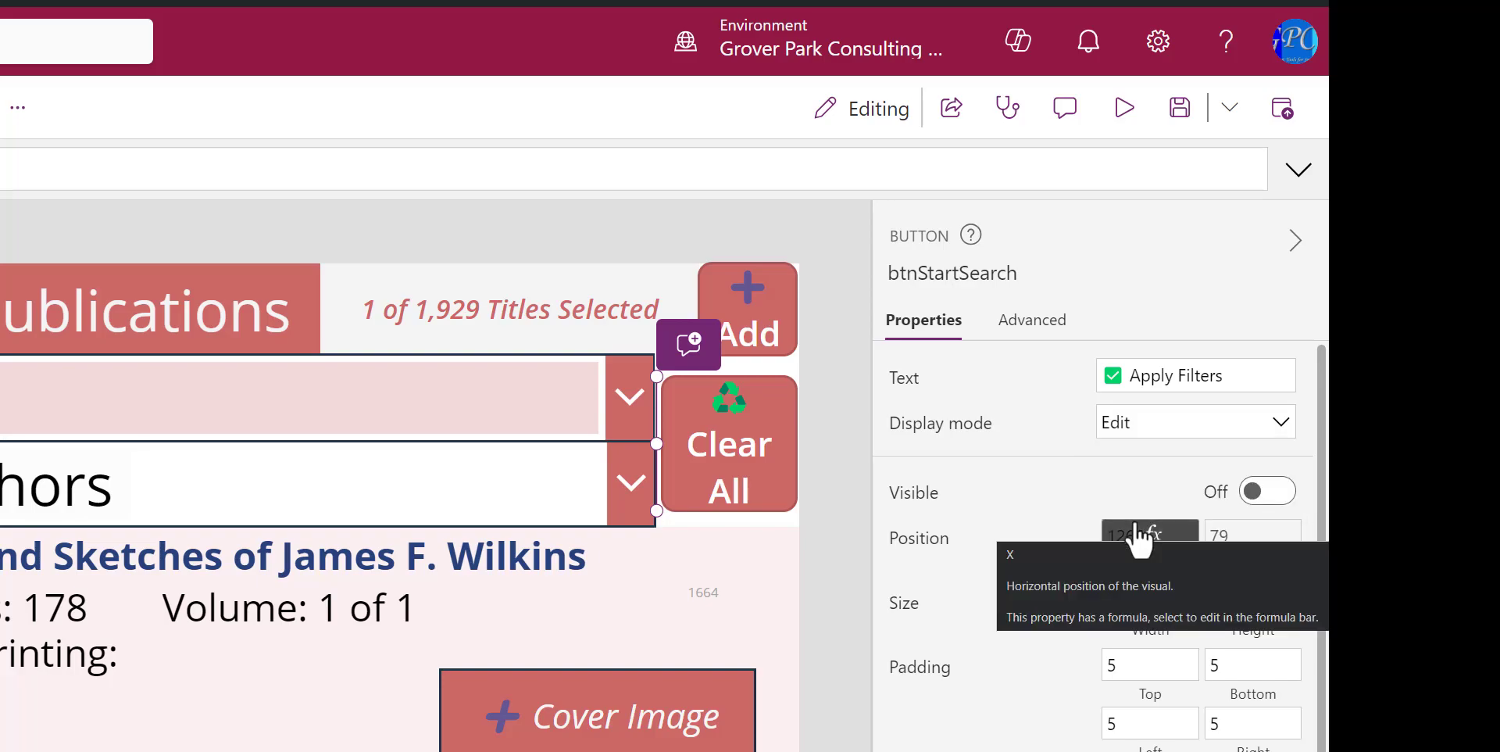
left_click(1284, 494)
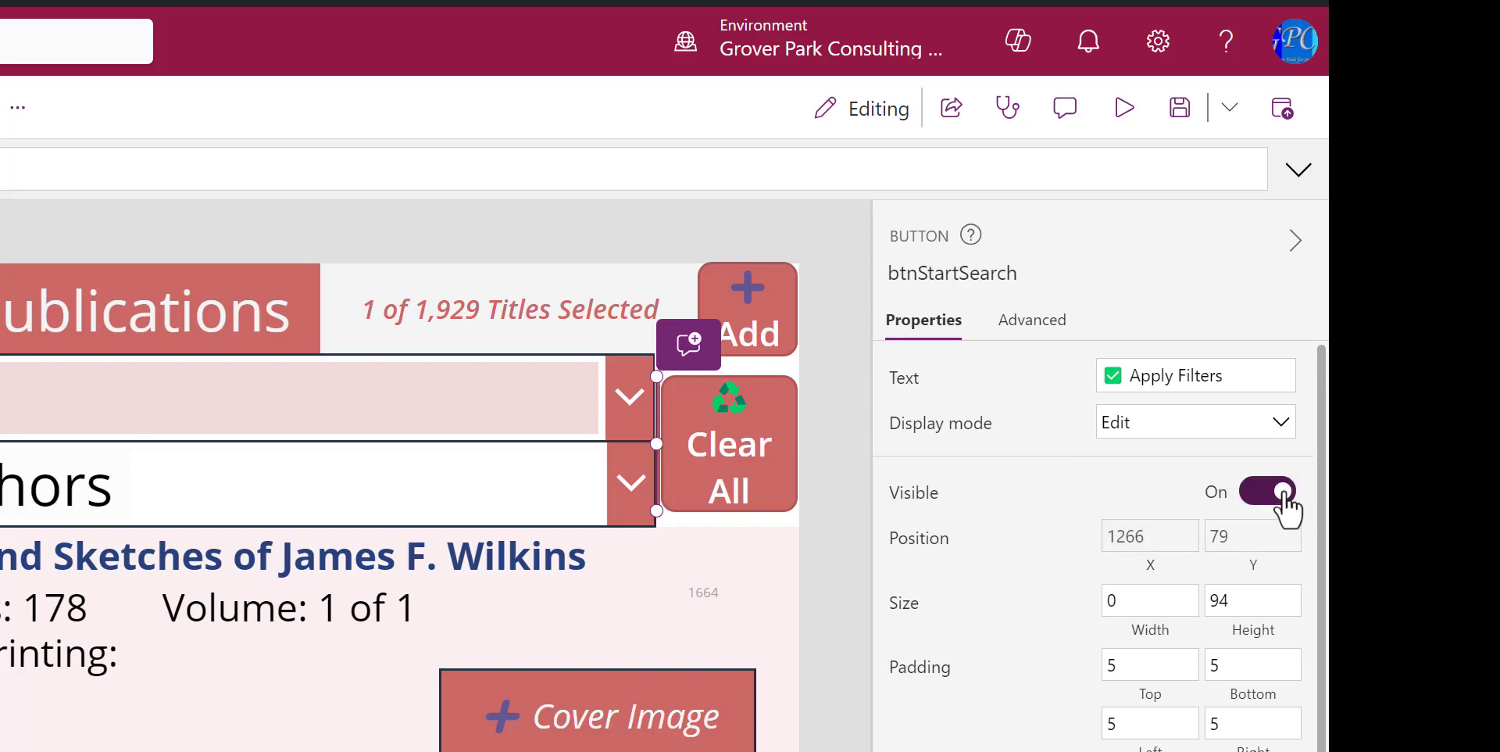
double_click(1114, 600)
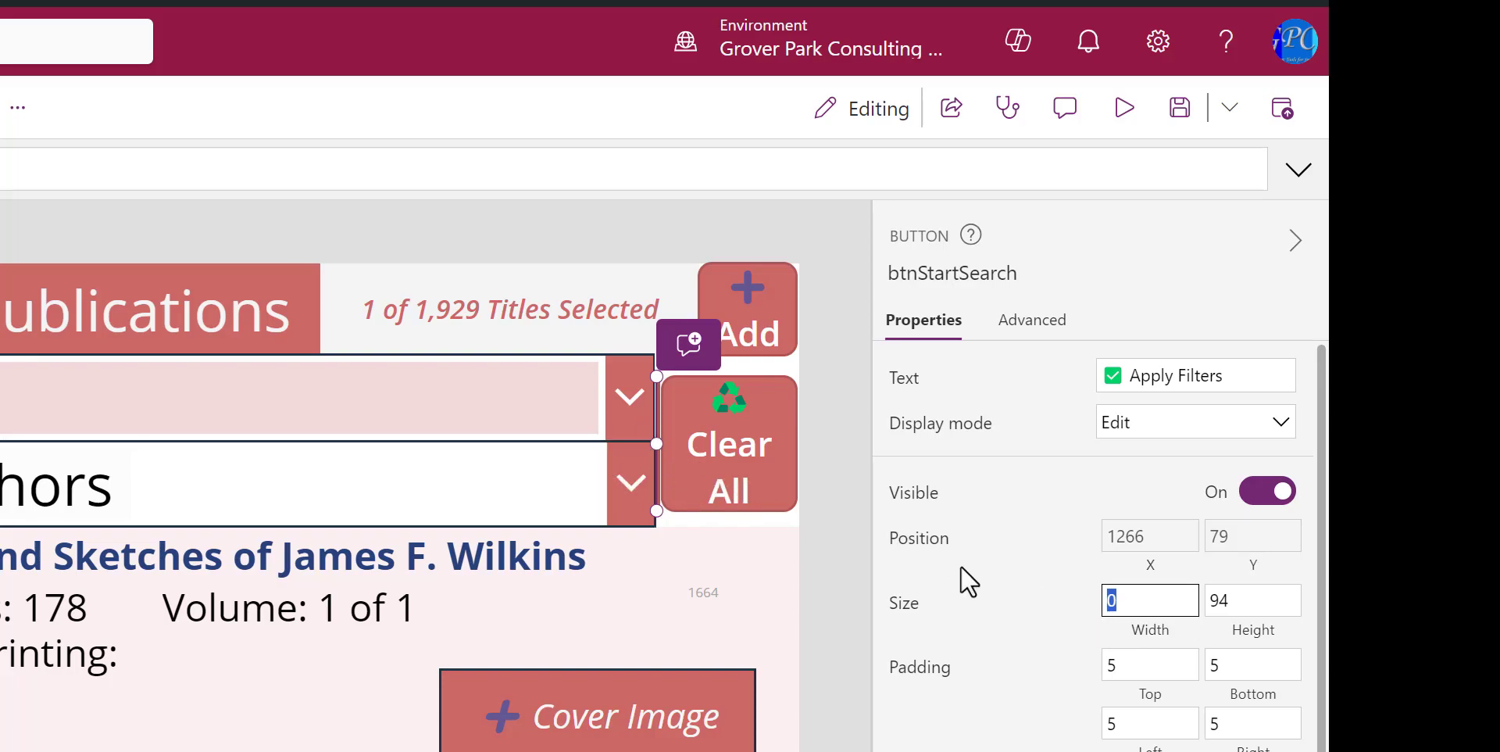
type("94")
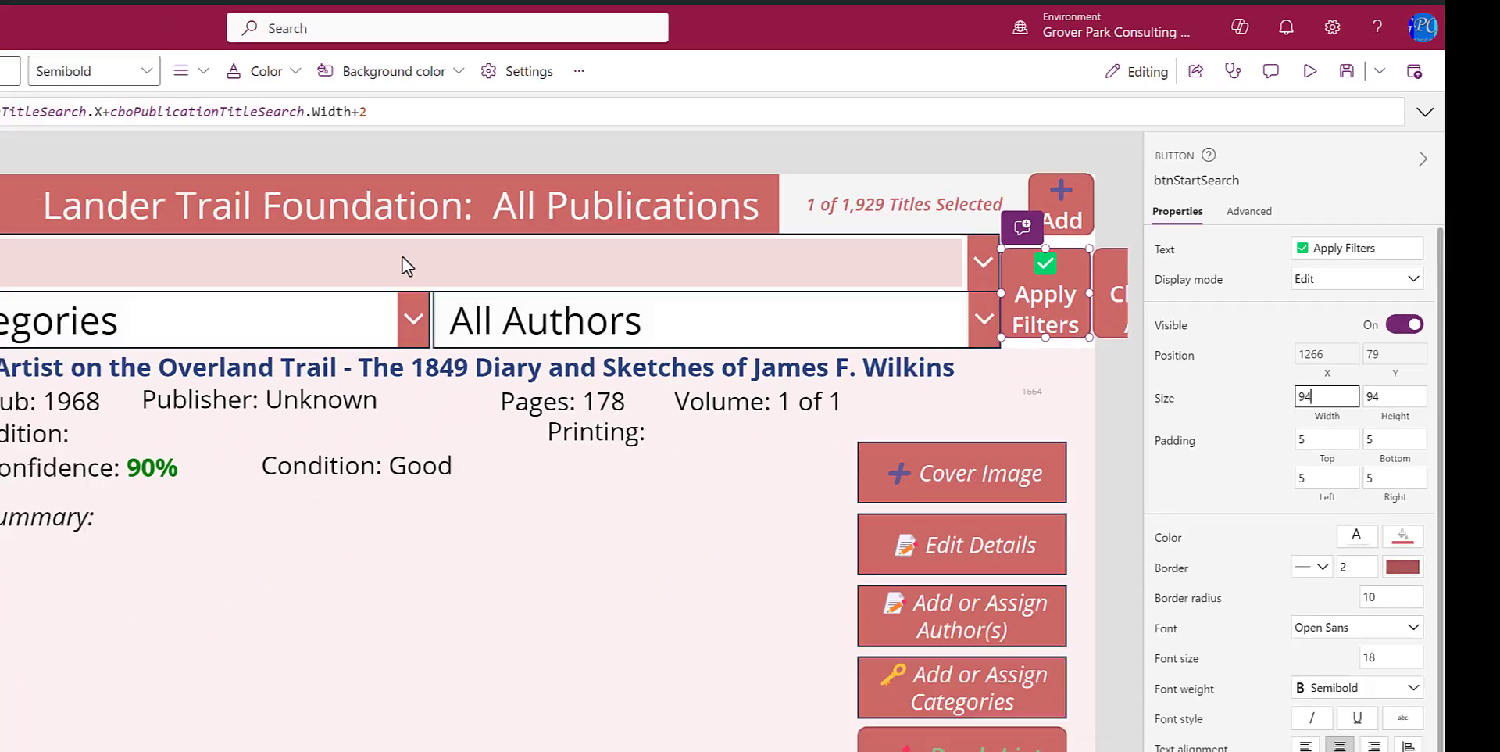
Set the Width property of the cboPublicationTitleSearch combo box to 1104
left_click(116, 263)
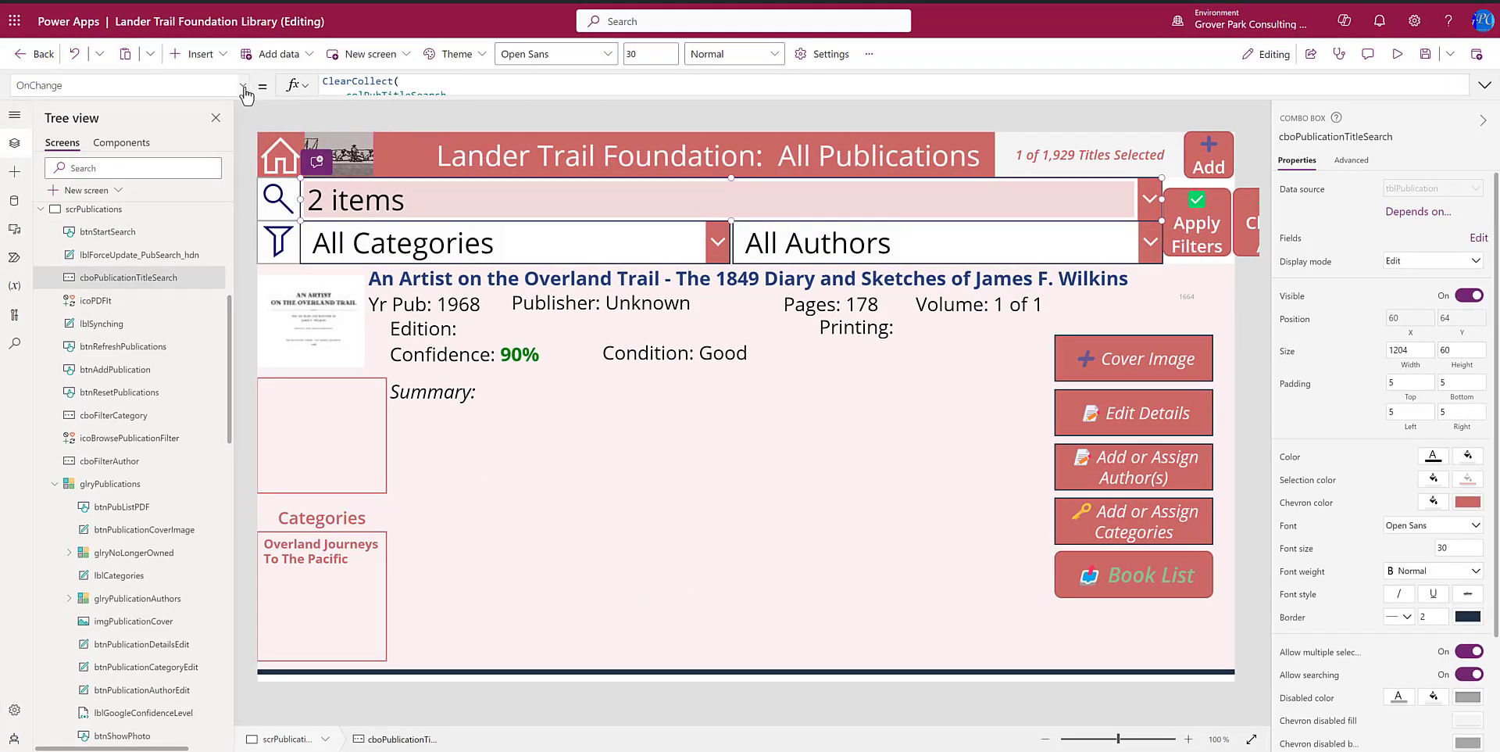
left_click(219, 86)
scroll(207, 203, "down", 7)
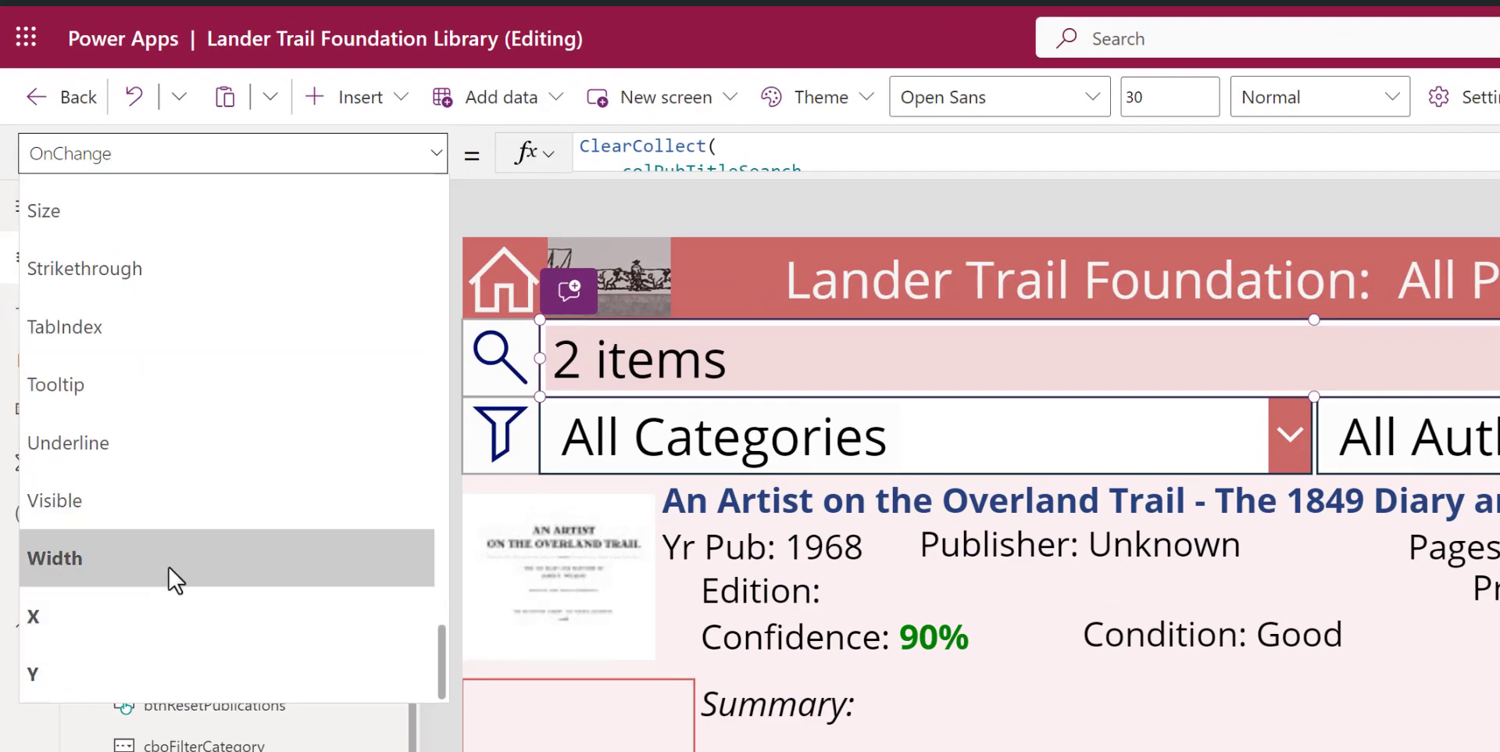
left_click(190, 558)
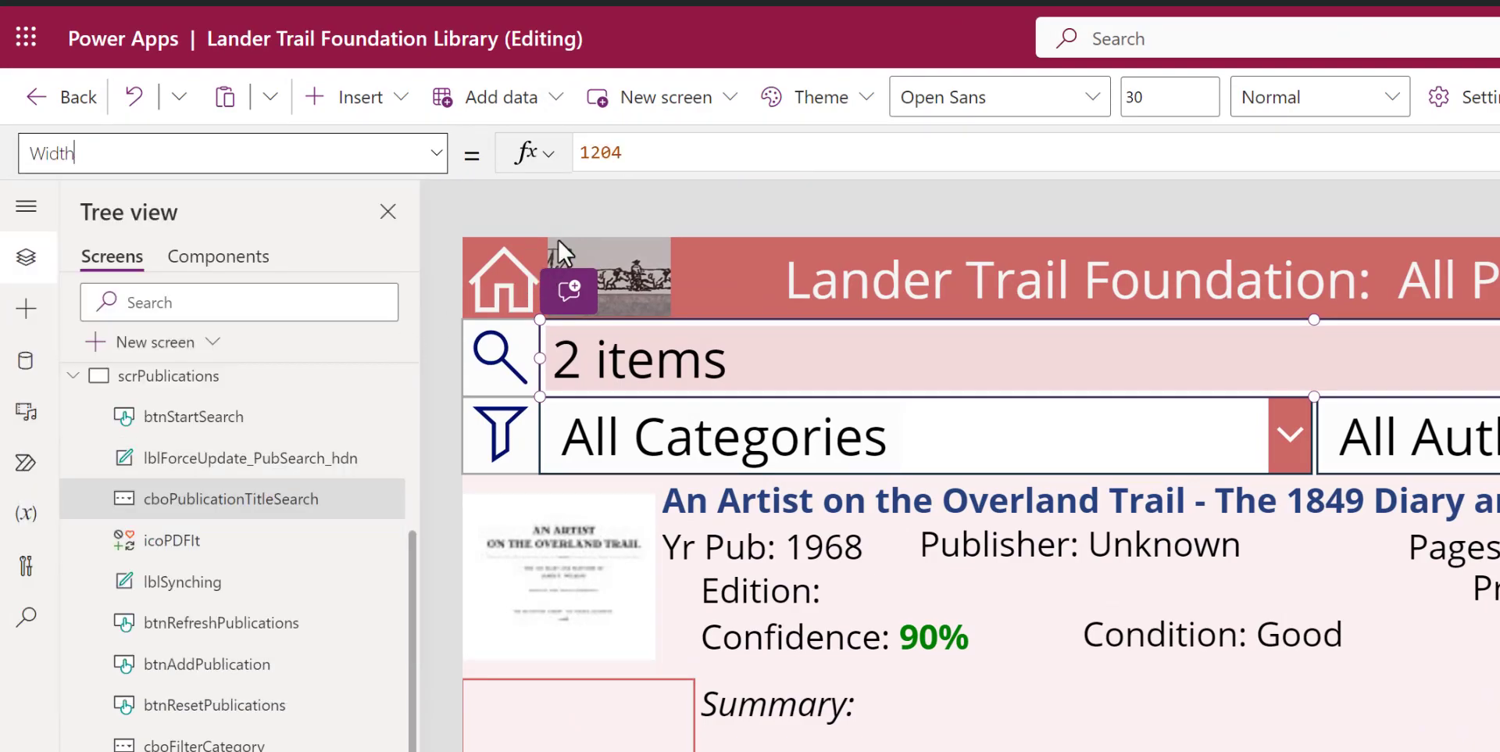
left_click(591, 150)
key("shift+Right")
type("1")
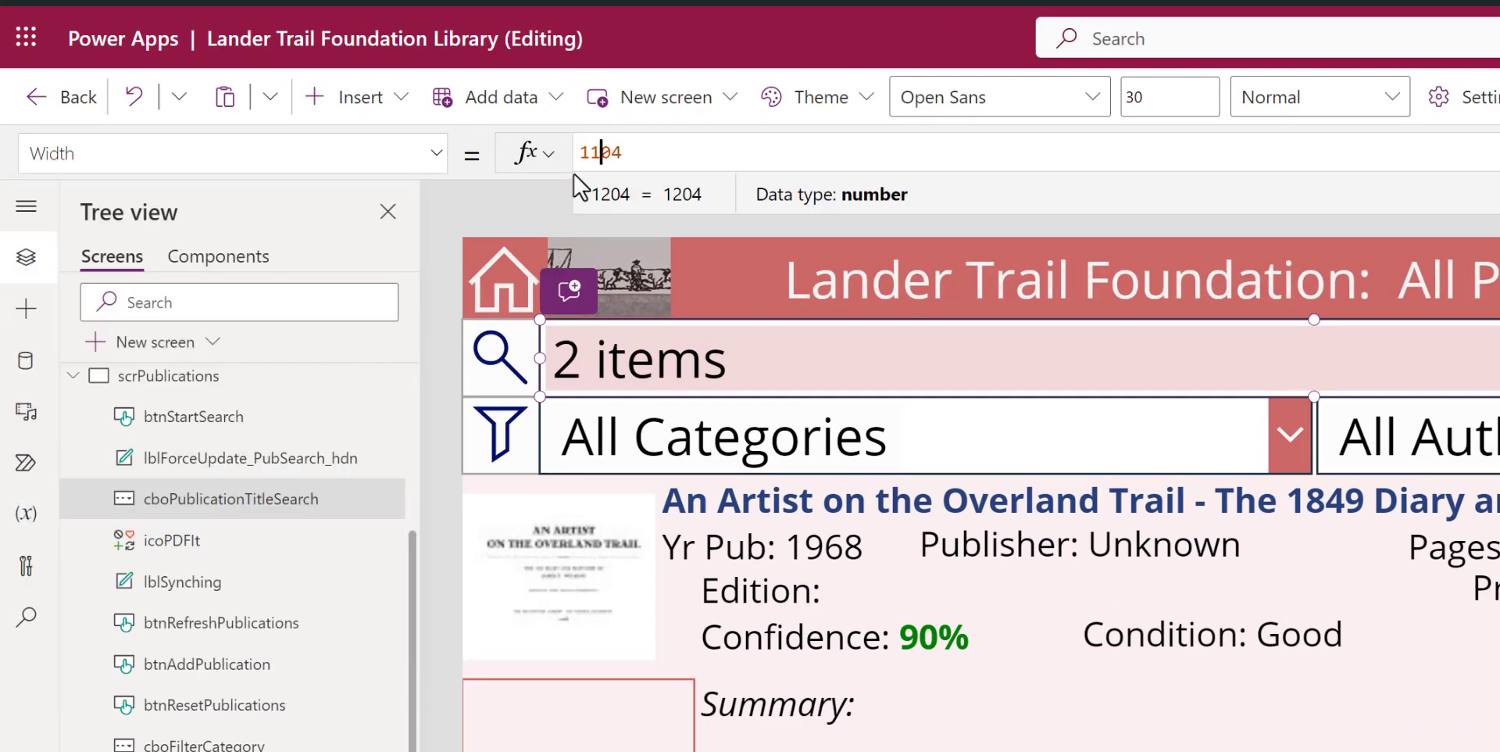
Set the Width property of cboFilterCategory and cboFilterAuthor together to 550
left_click(1230, 468)
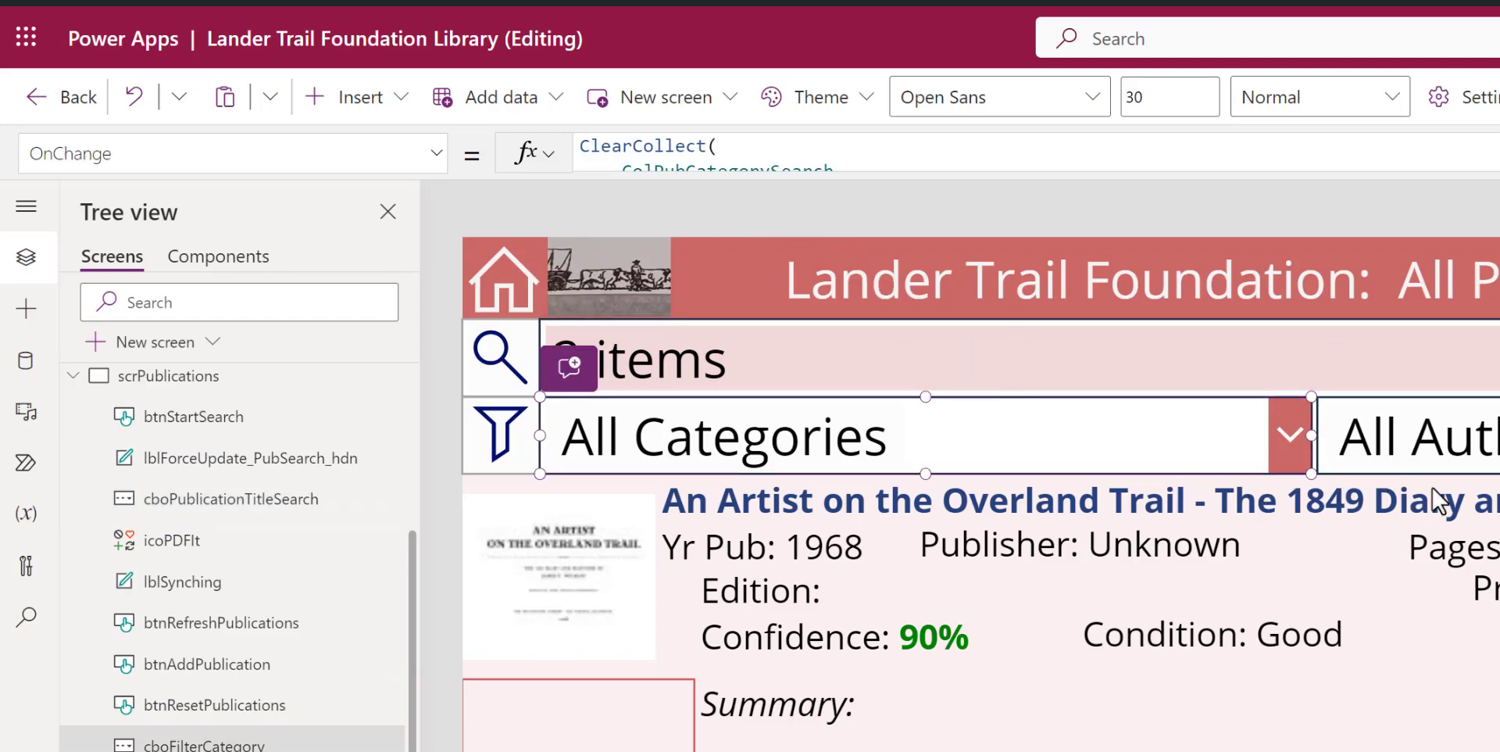
left_click(1346, 442, "shift")
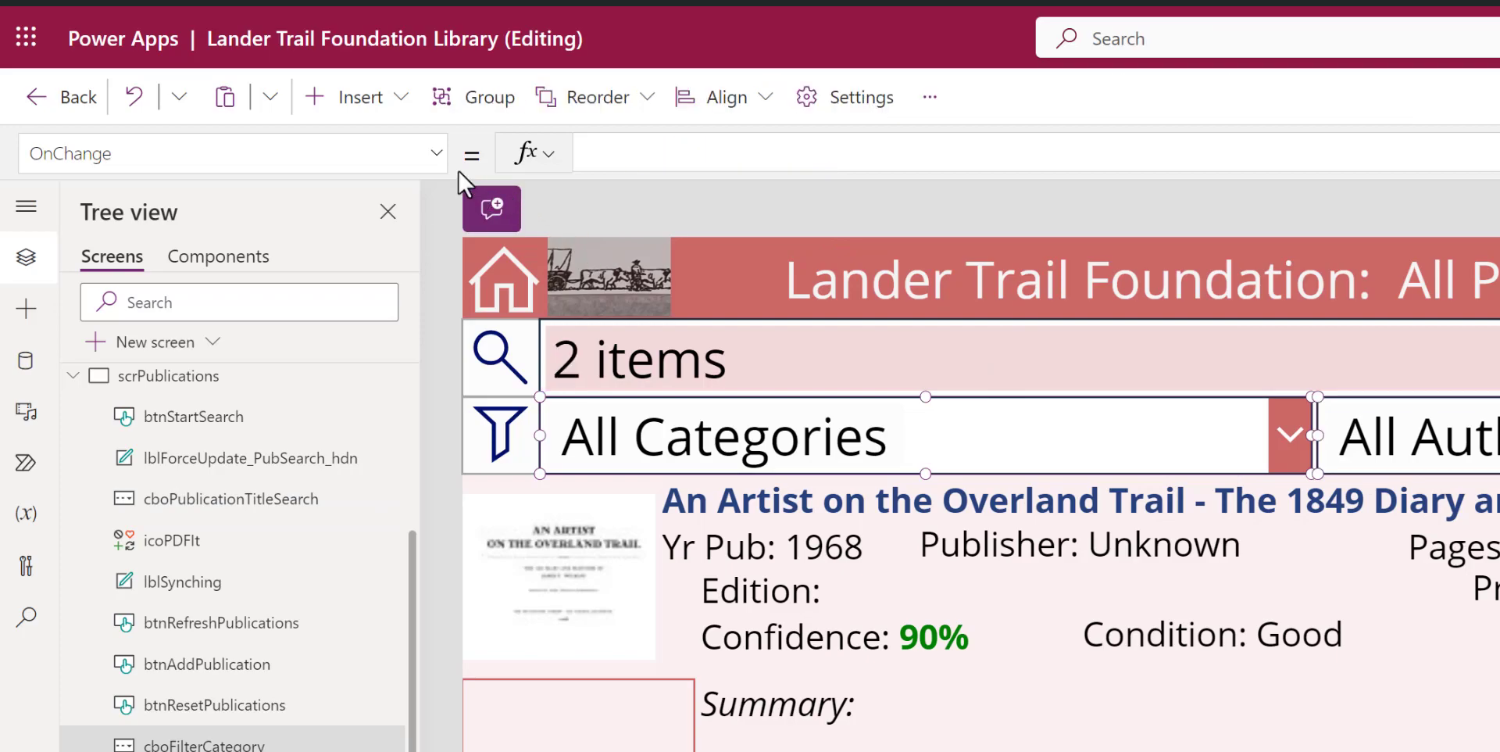
left_click(437, 155)
scroll(157, 592, "down", 8)
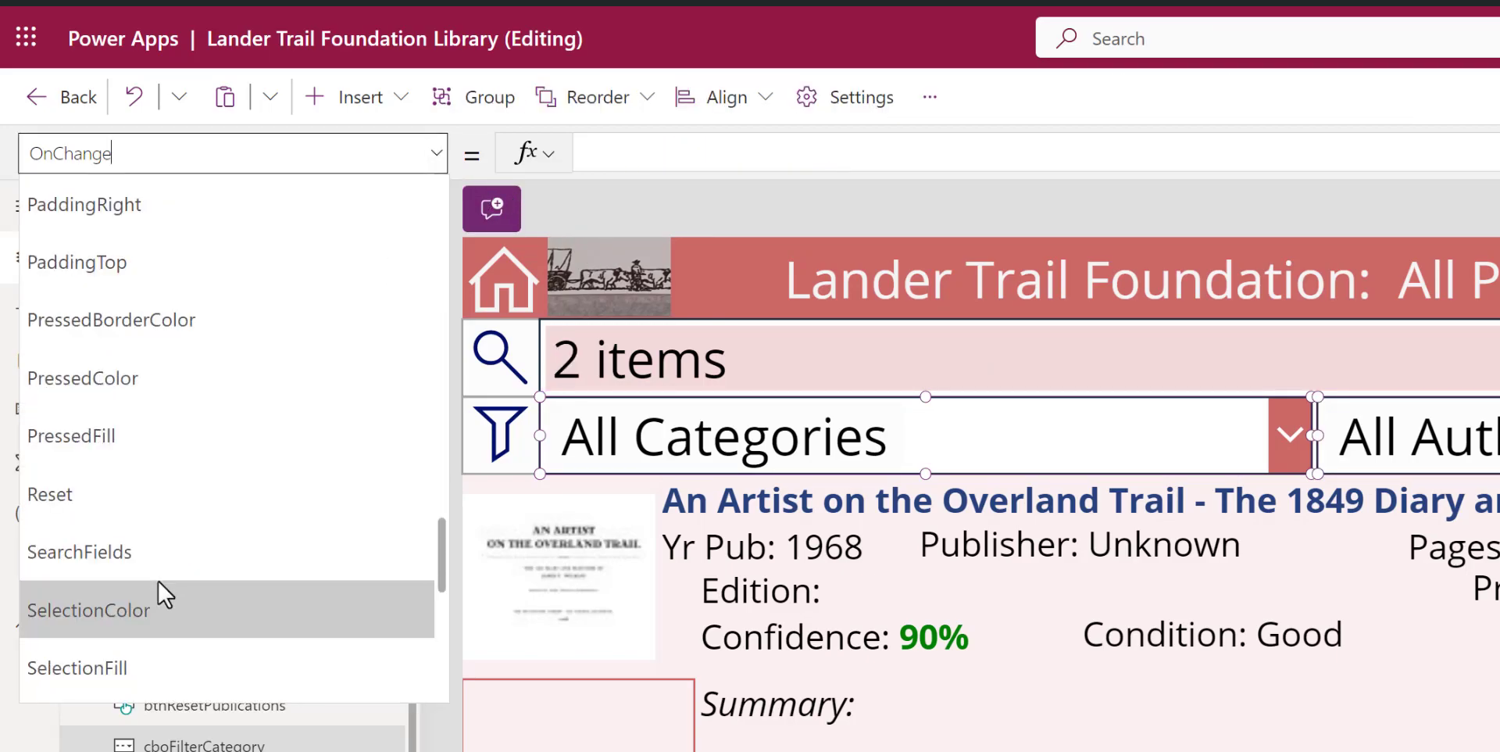
scroll(133, 635, "down", 2)
scroll(133, 640, "down", 3)
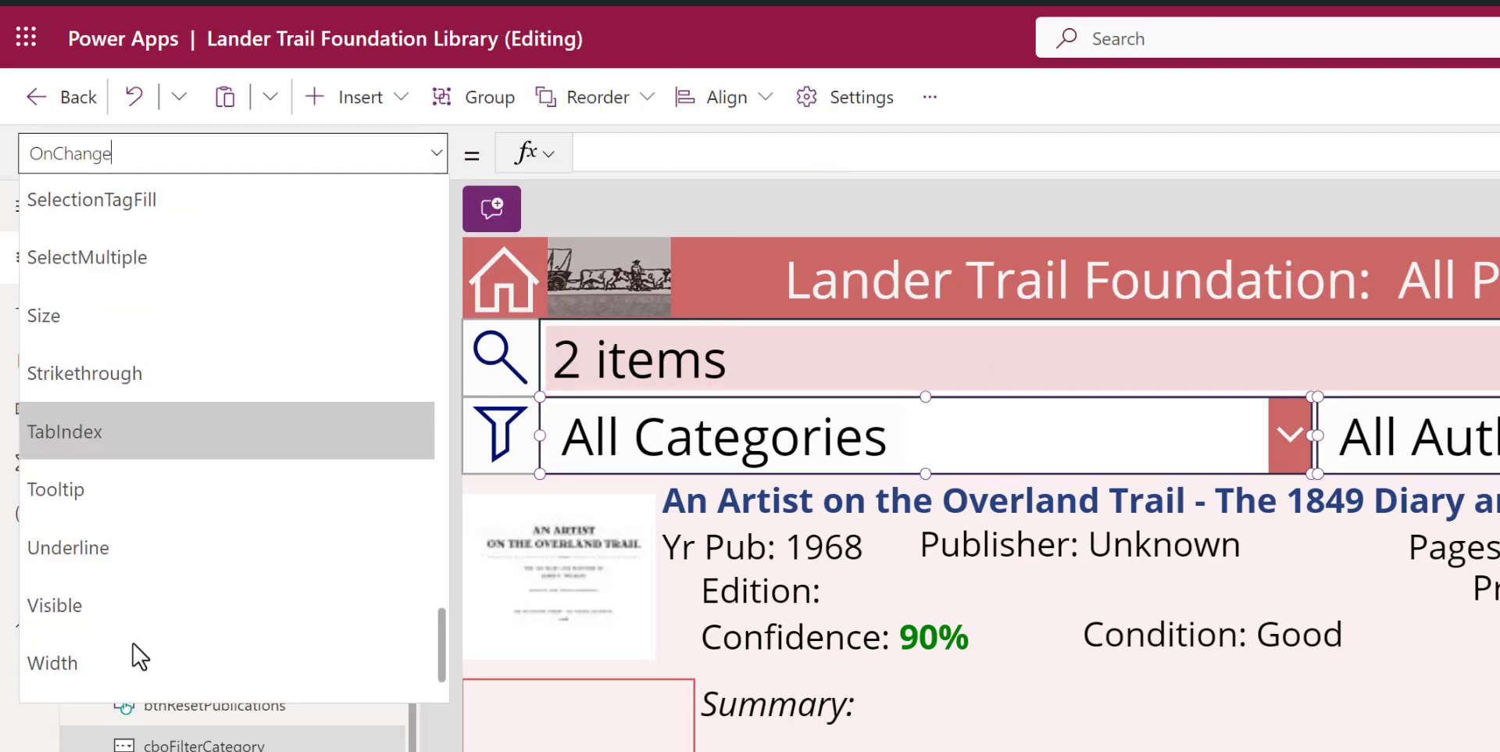
left_click(125, 661)
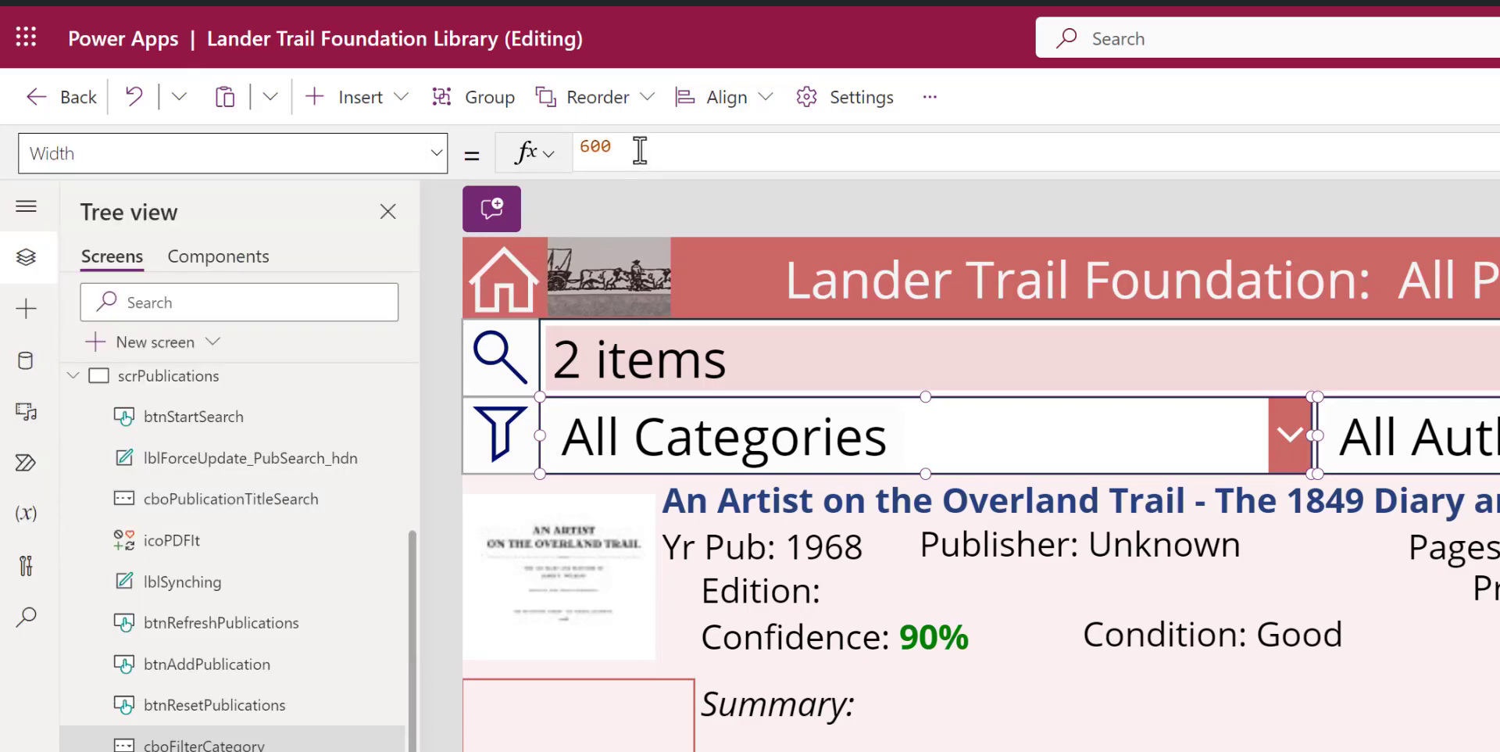
left_click_drag(636, 151, 558, 139)
type("550")
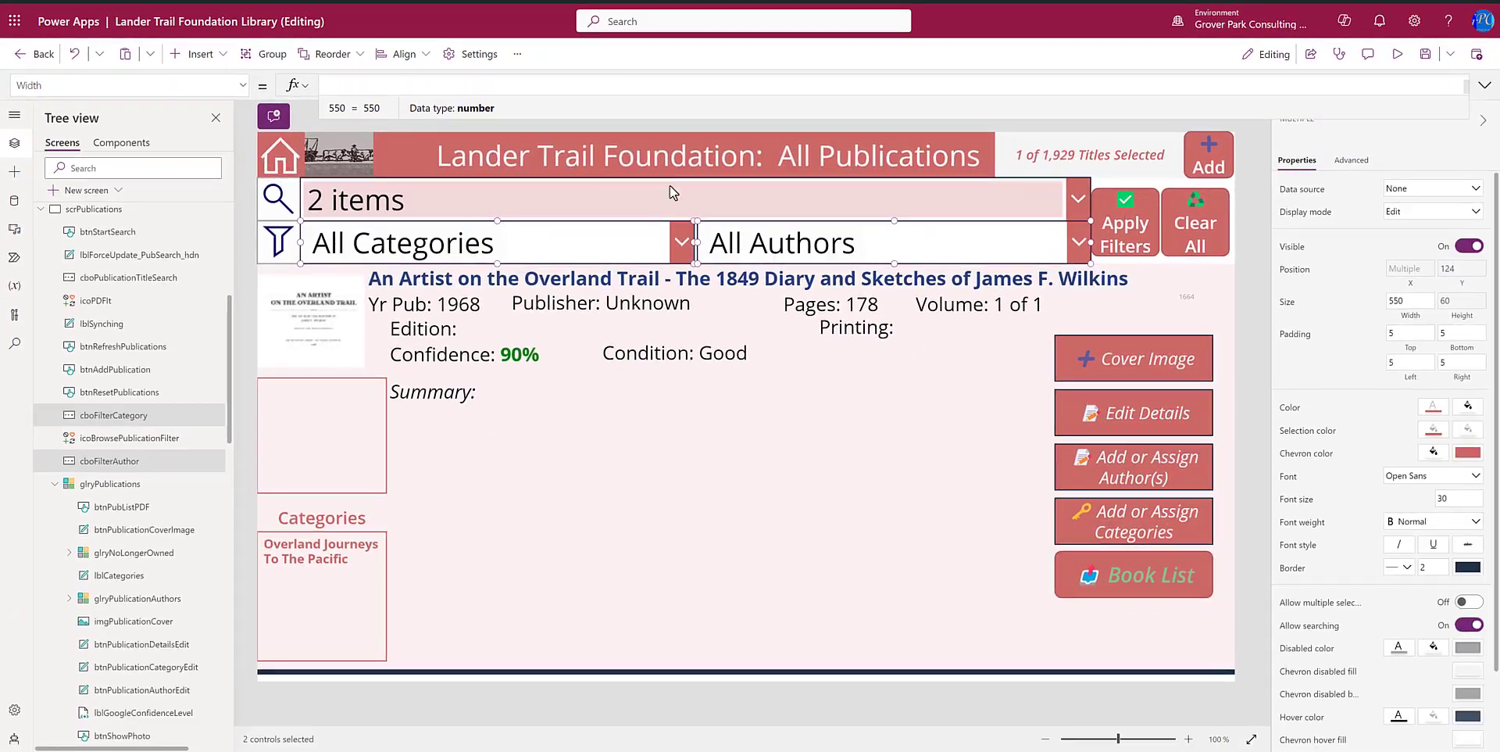
left_click(1250, 214)
Change the offset in btnStartSearch's X formula so it reads cboPublicationTitleSearch.X+cboPublicationTitleSearch.Width+4
left_click(1118, 223)
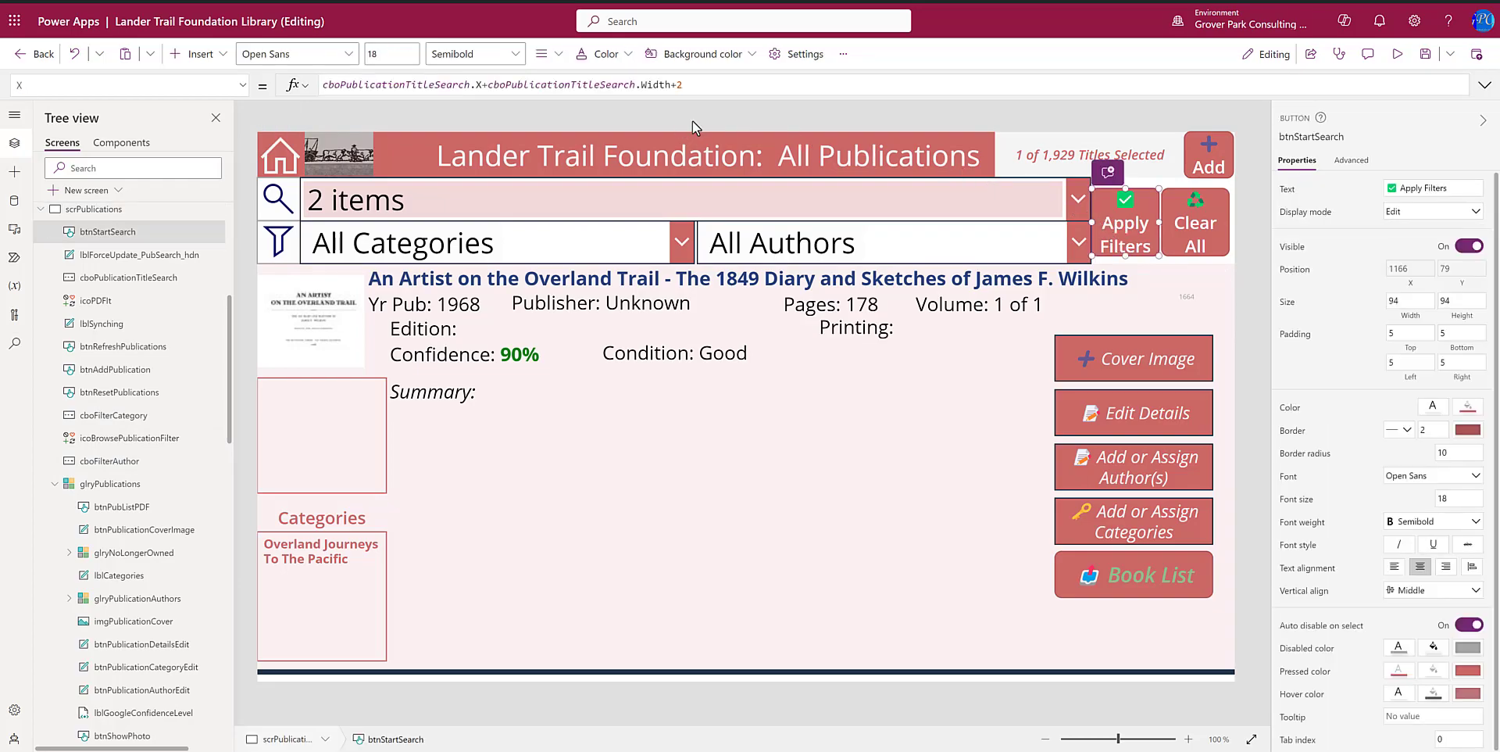
left_click(701, 86)
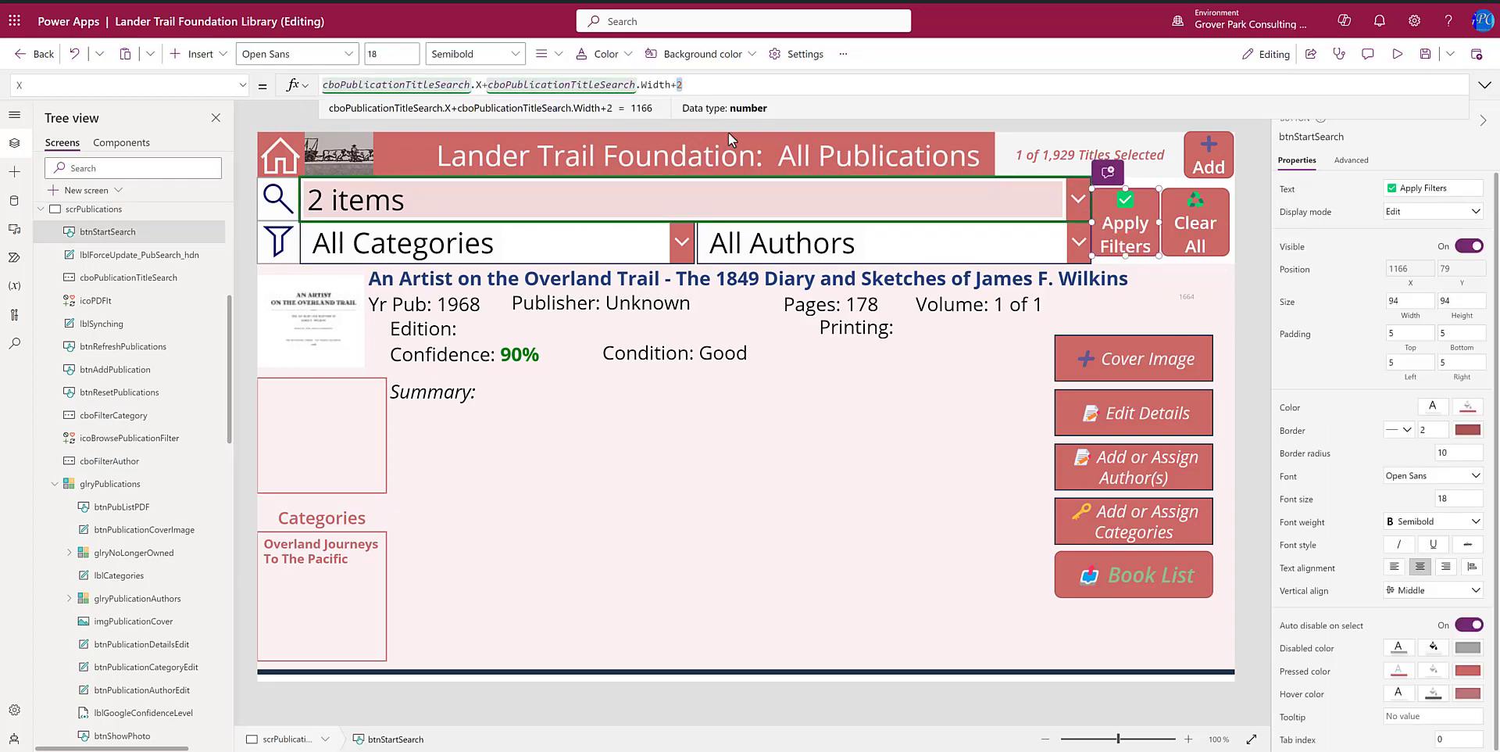
type("4")
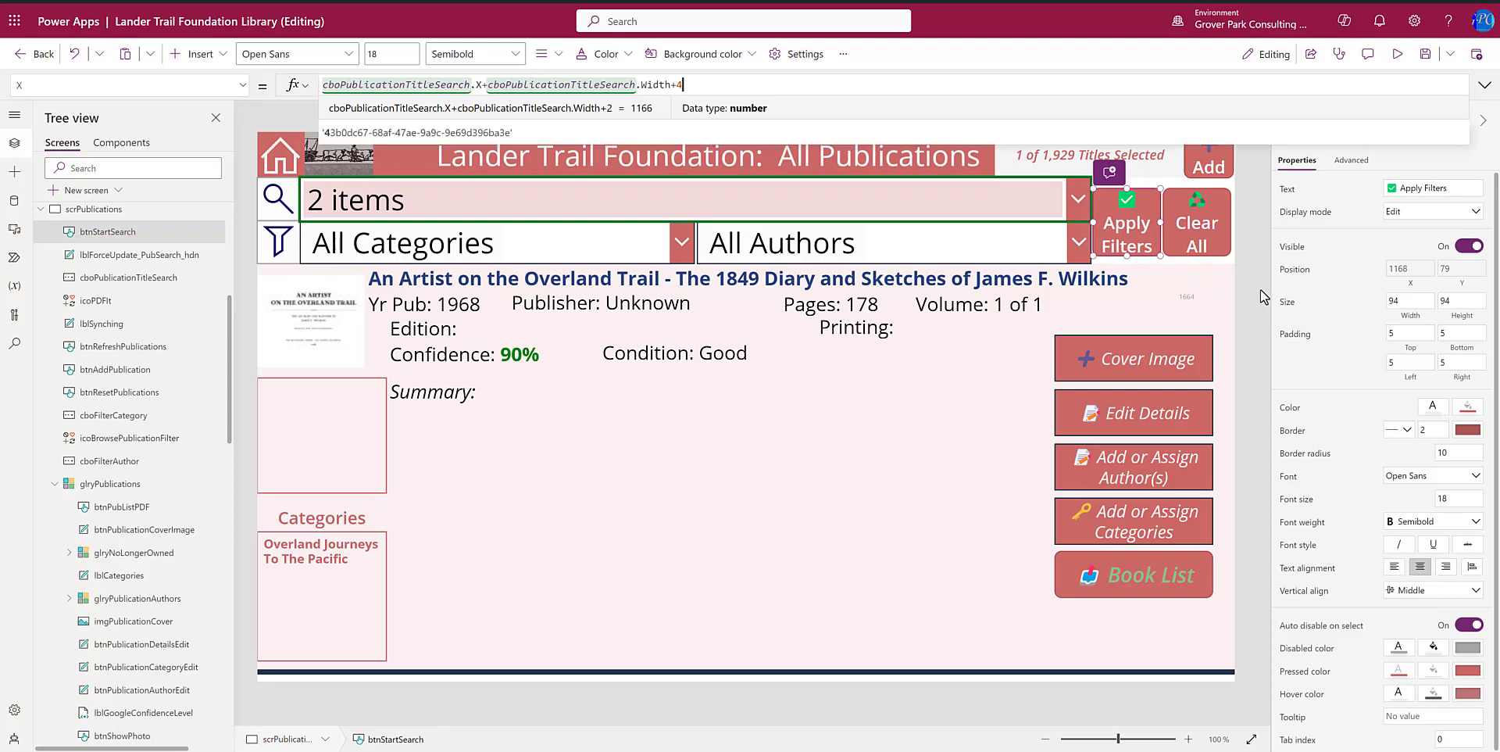
left_click(1263, 284)
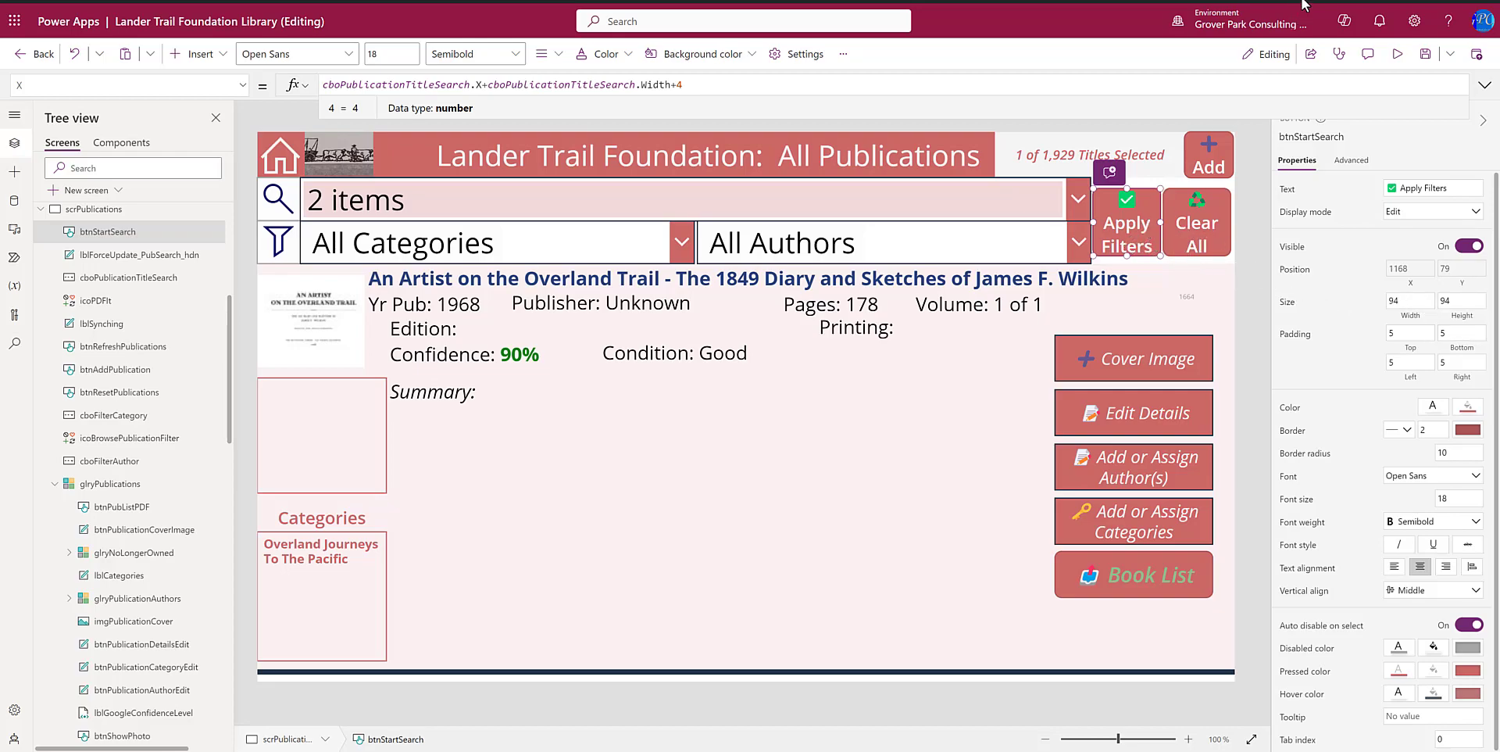
Preview the app, apply the filters for the selected titles, and page through the publications gallery
left_click(1393, 54)
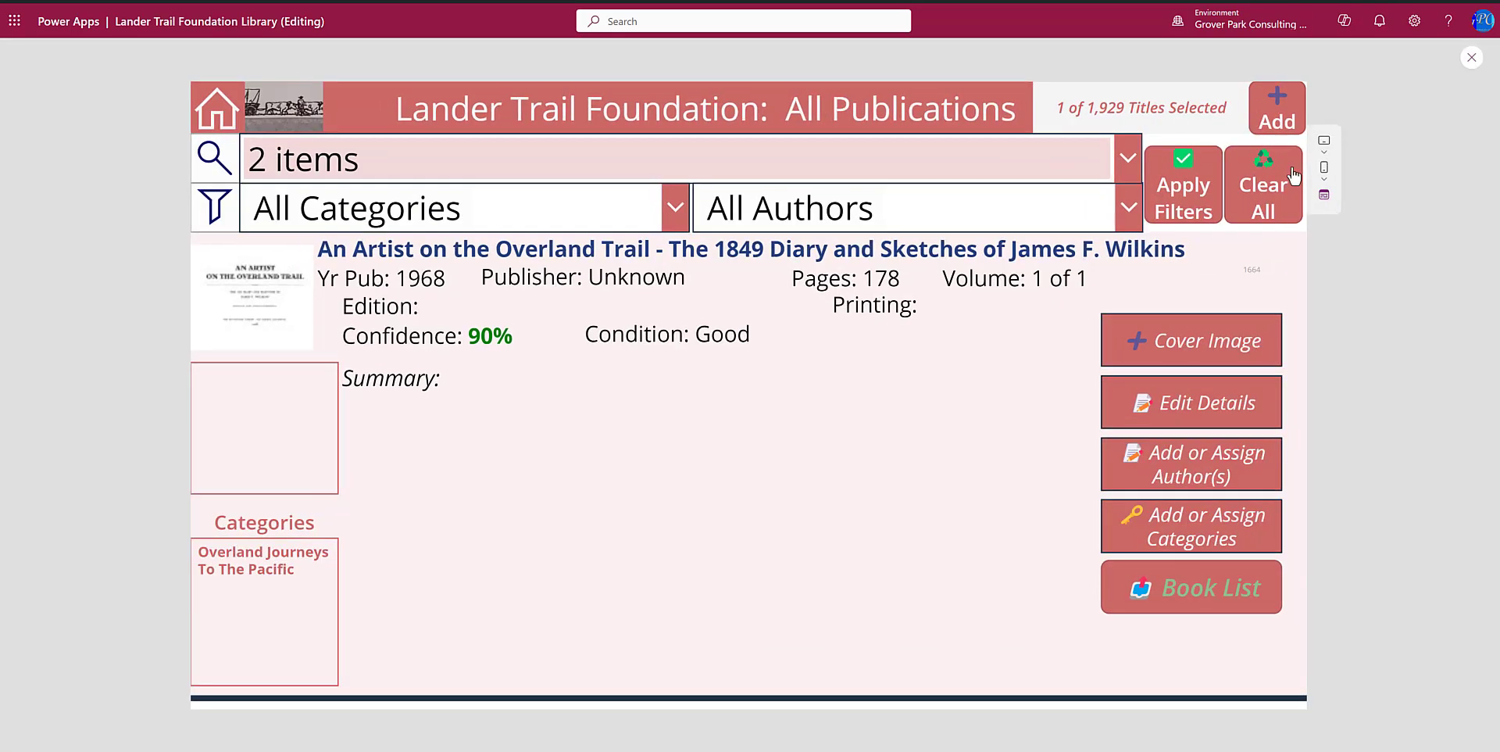
left_click(1181, 204)
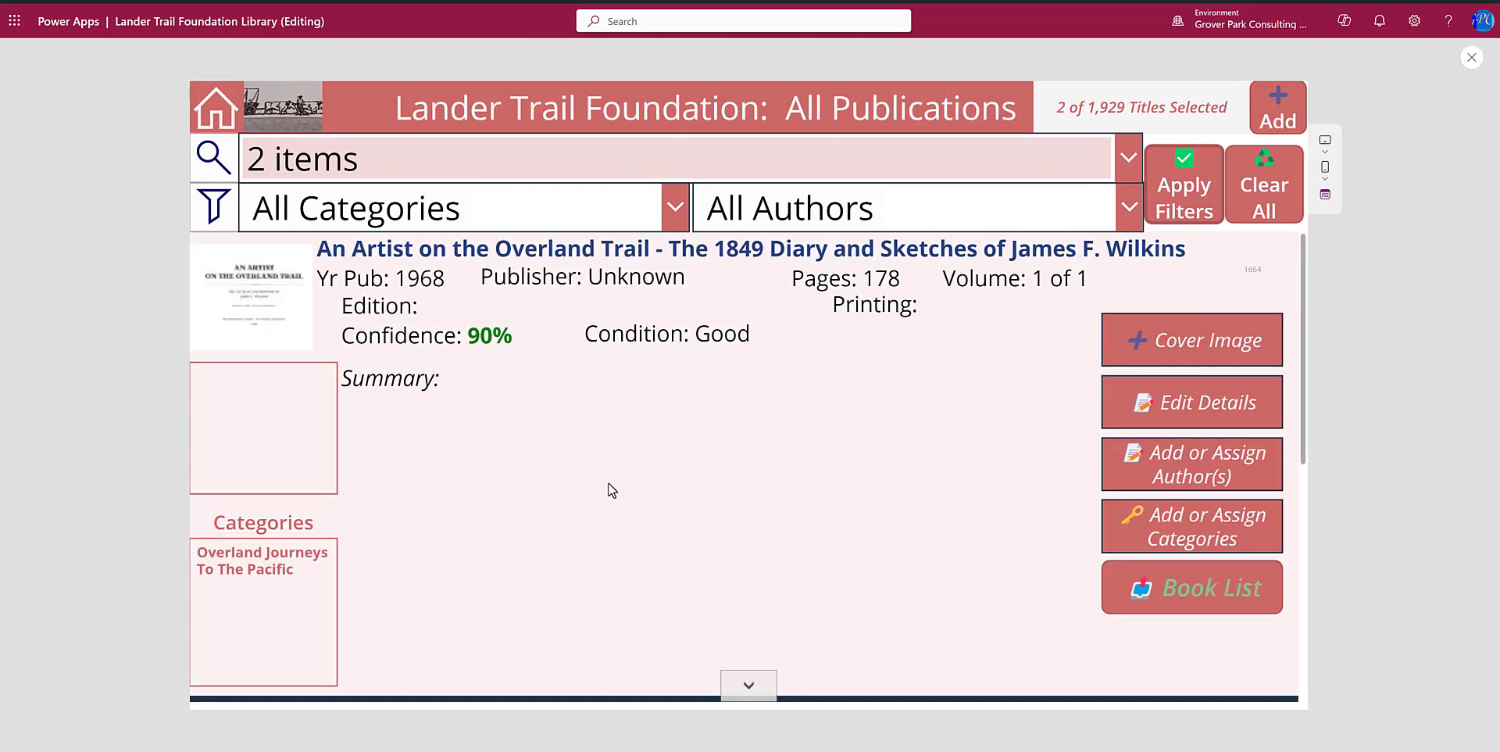
left_click(749, 686)
left_click(750, 250)
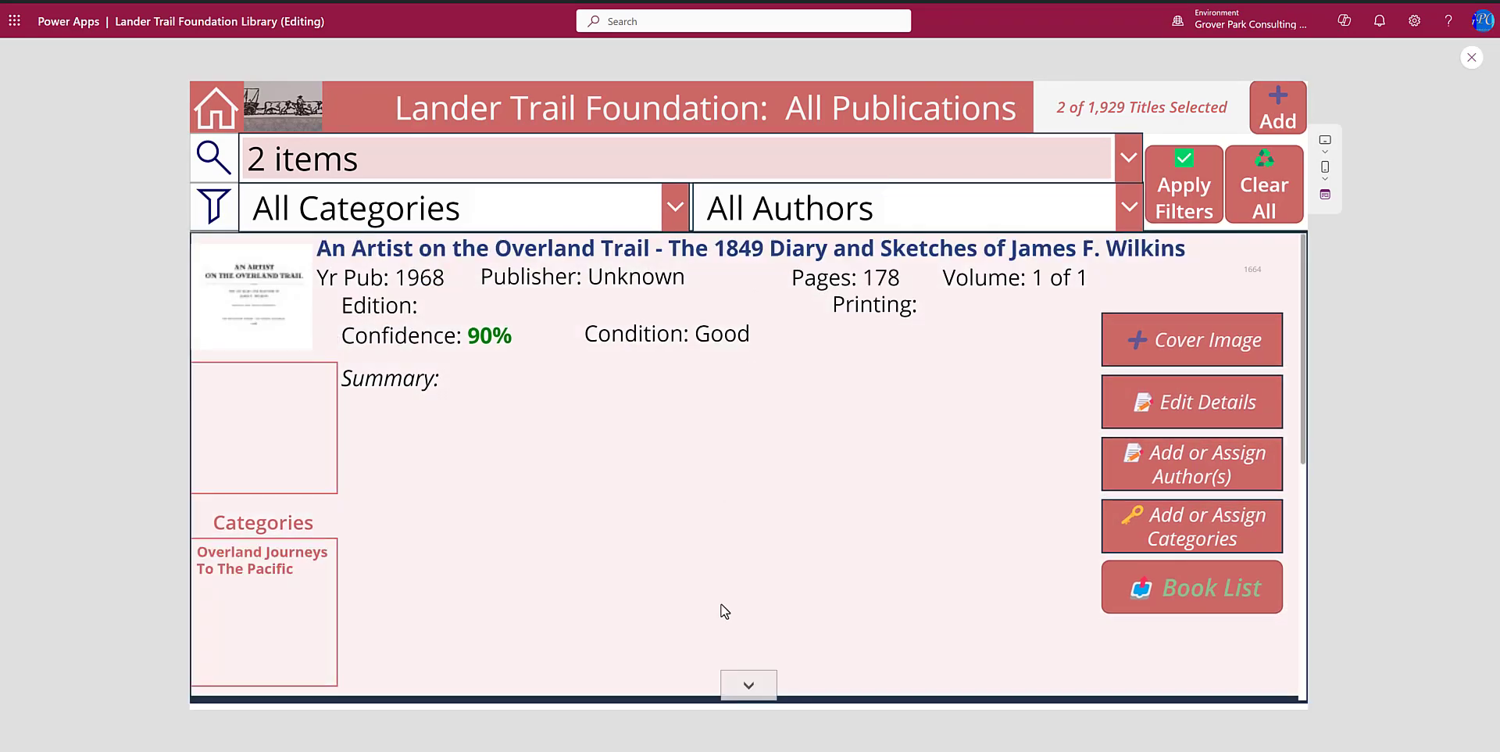